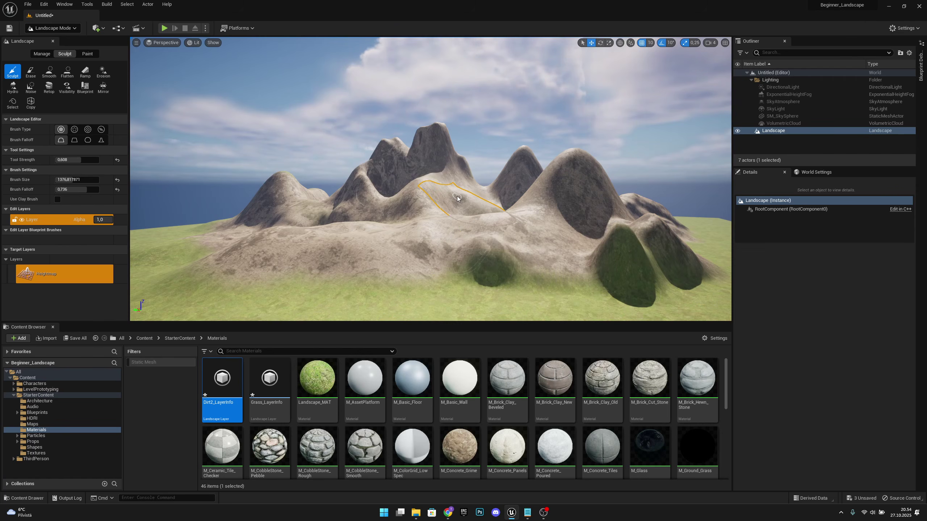
- Paint a branching dirt path across the grass in front of the mountains, and brush the Grass layer onto the mountain slope
left_click(92, 53)
mouse_move(355, 205)
right_mouse_down()
mouse_move(368, 222)
mouse_move(355, 229)
mouse_move(368, 198)
right_mouse_up()
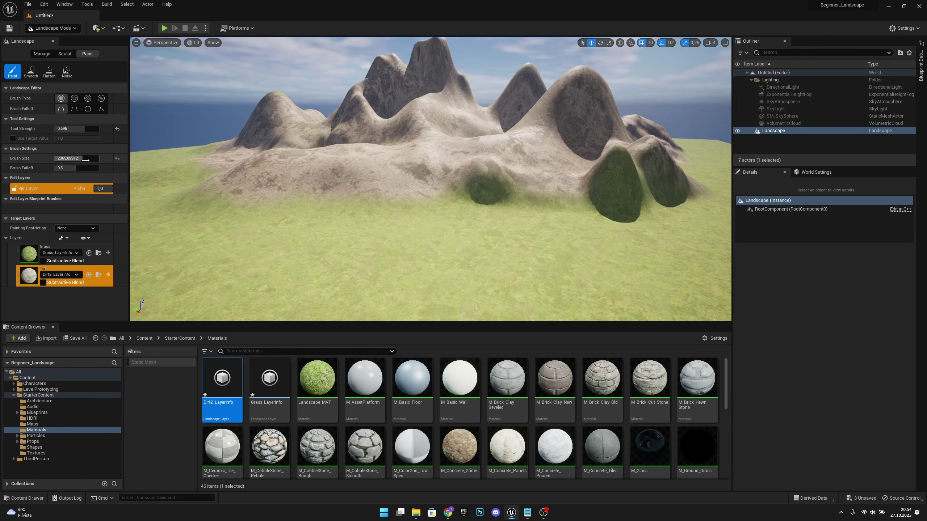
mouse_move(166, 233)
left_mouse_down()
mouse_move(244, 259)
mouse_move(368, 269)
mouse_move(606, 272)
mouse_move(715, 258)
left_mouse_up()
left_click_drag(401, 259, 445, 217)
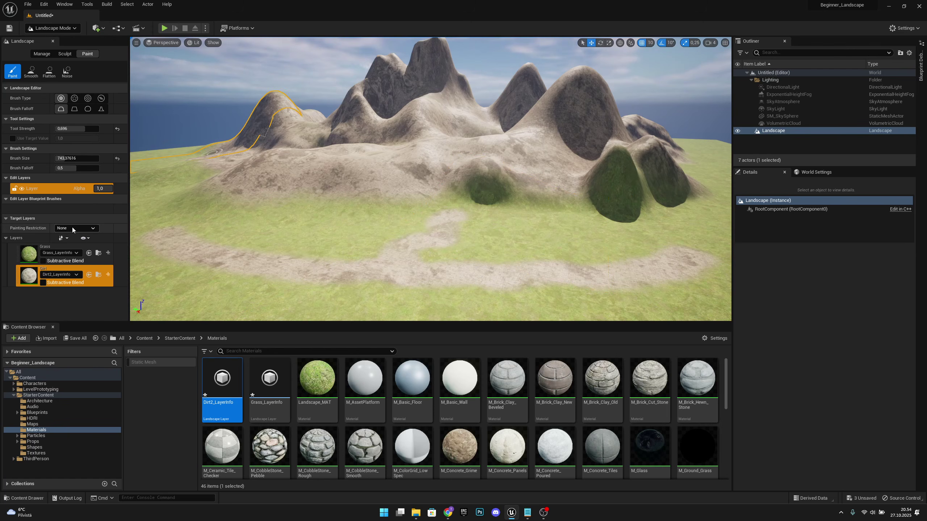
left_click(83, 249)
mouse_move(438, 163)
left_mouse_down()
mouse_move(365, 172)
mouse_move(529, 146)
mouse_move(566, 109)
mouse_move(470, 117)
mouse_move(420, 84)
mouse_move(486, 149)
left_mouse_up()
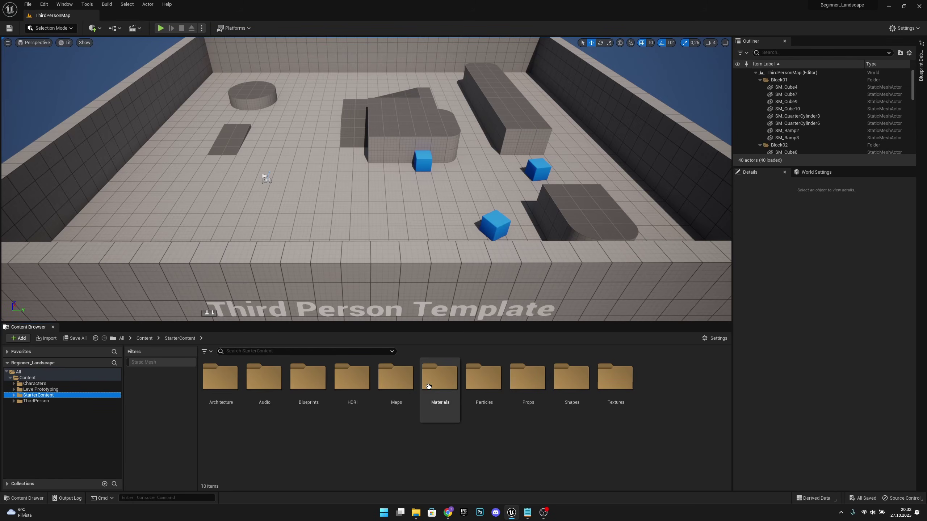
- Examine the Starter Content pack among the content packs offered for the project, without adding it
left_click(25, 339)
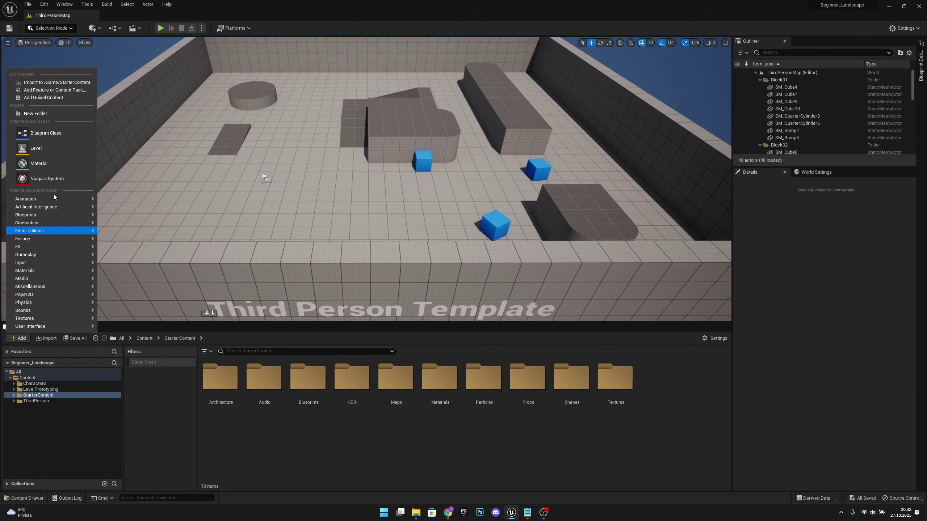
left_click(67, 91)
left_click(411, 177)
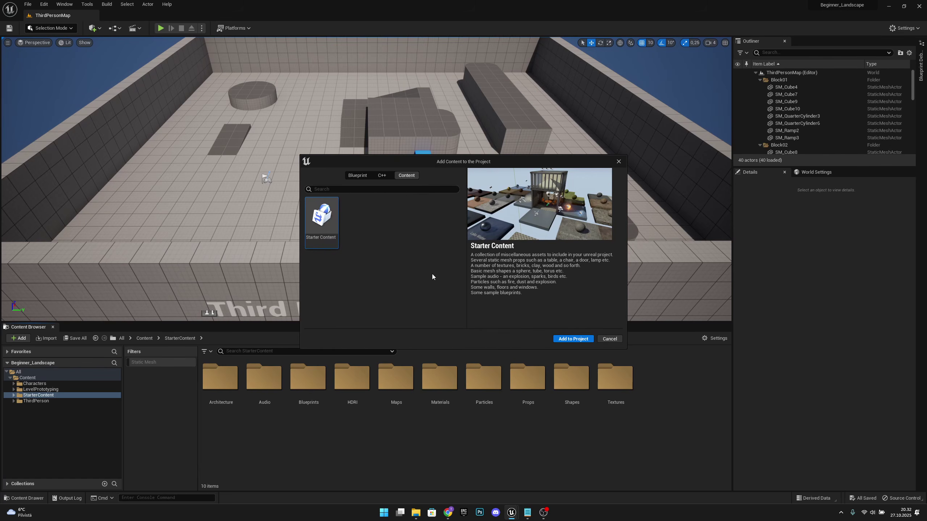
left_click(609, 339)
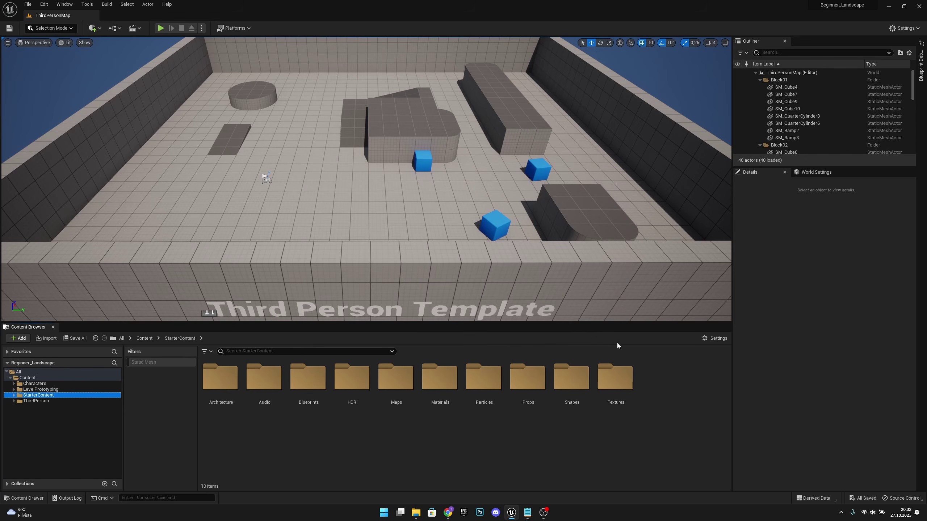
- Create a new level from the Basic template and delete its Floor
left_click_drag(265, 176, 95, 39)
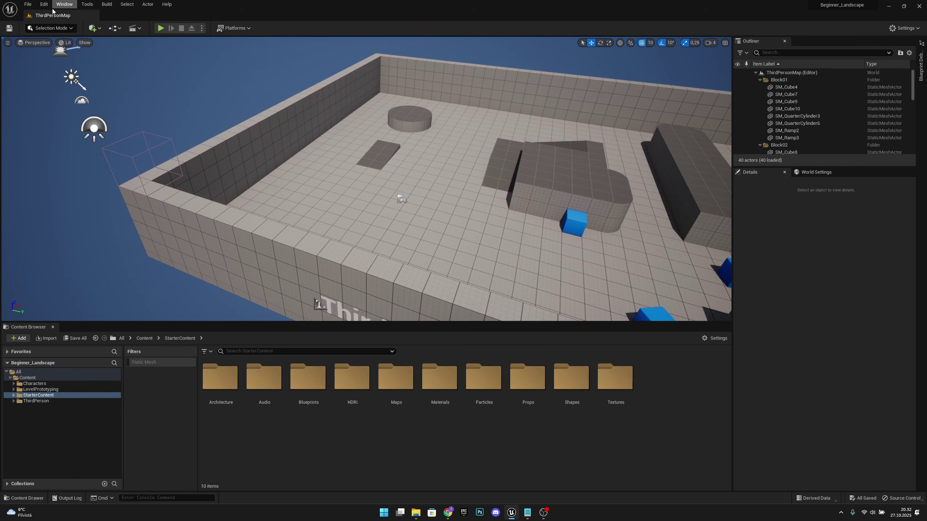
left_click(28, 4)
left_click(42, 24)
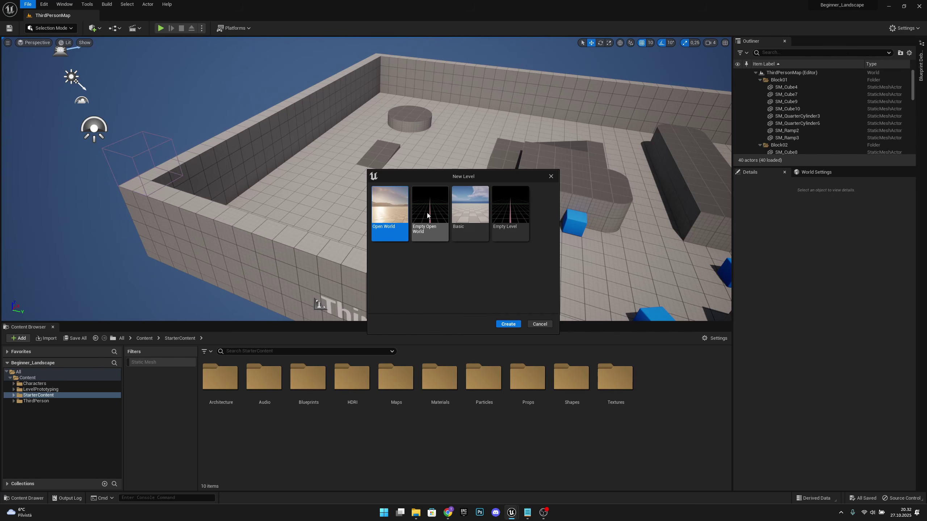
left_click(480, 216)
left_click(508, 324)
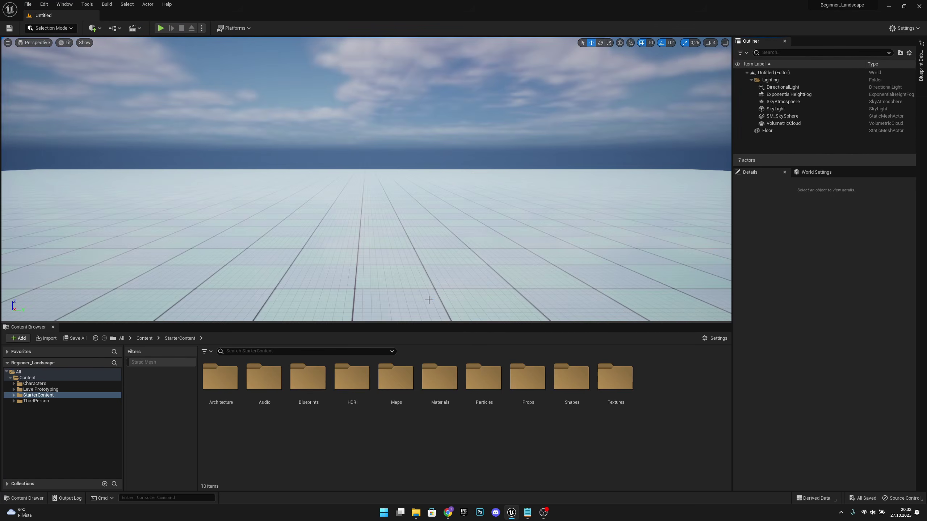
left_click(423, 246)
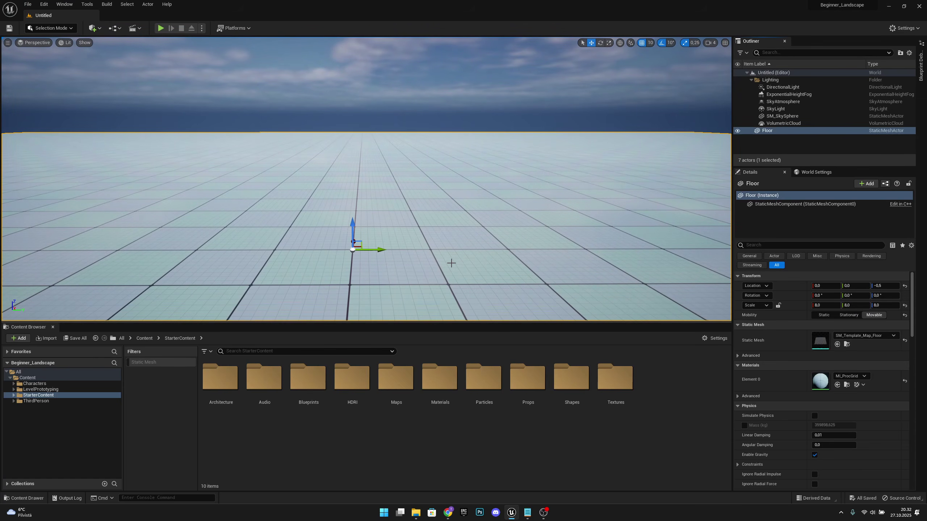
key("Delete")
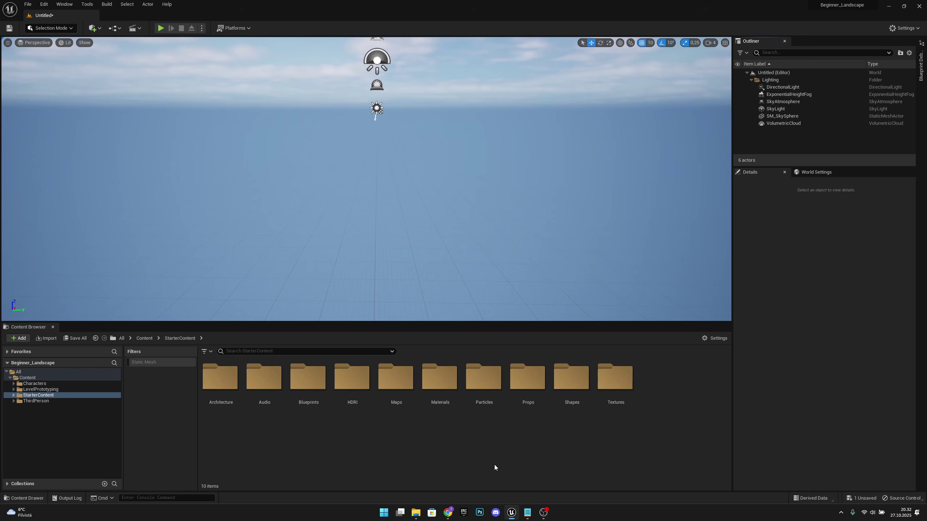
- Open the M_Ground_Grass material from the StarterContent Materials folder for editing
double_click(446, 391)
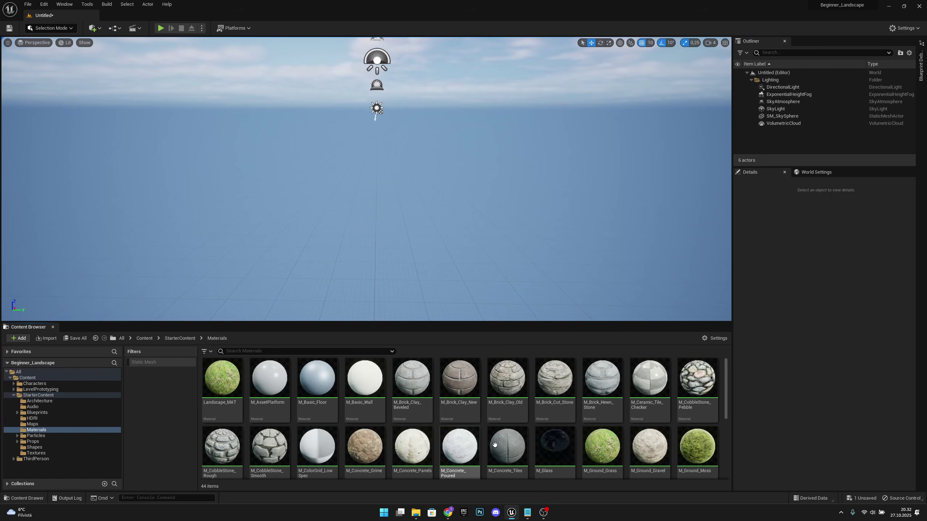
scroll(581, 403, "down", 2)
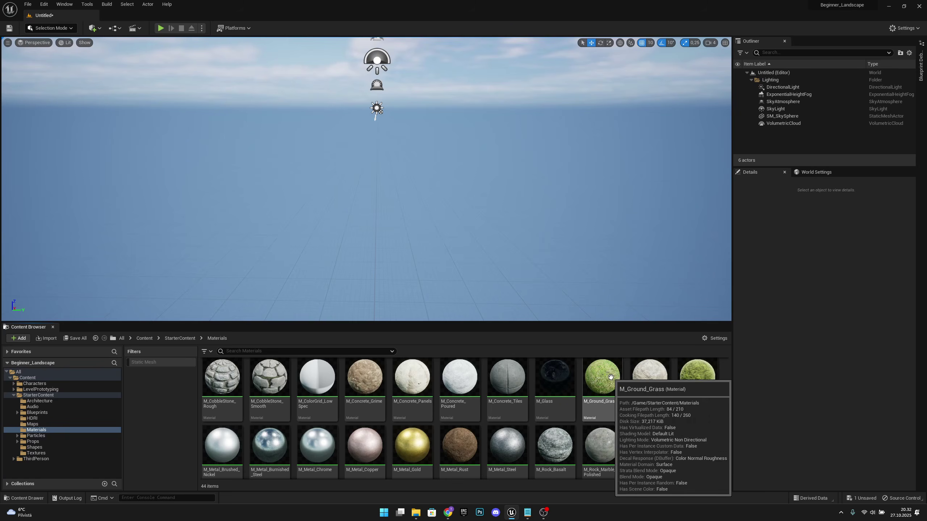
double_click(602, 388)
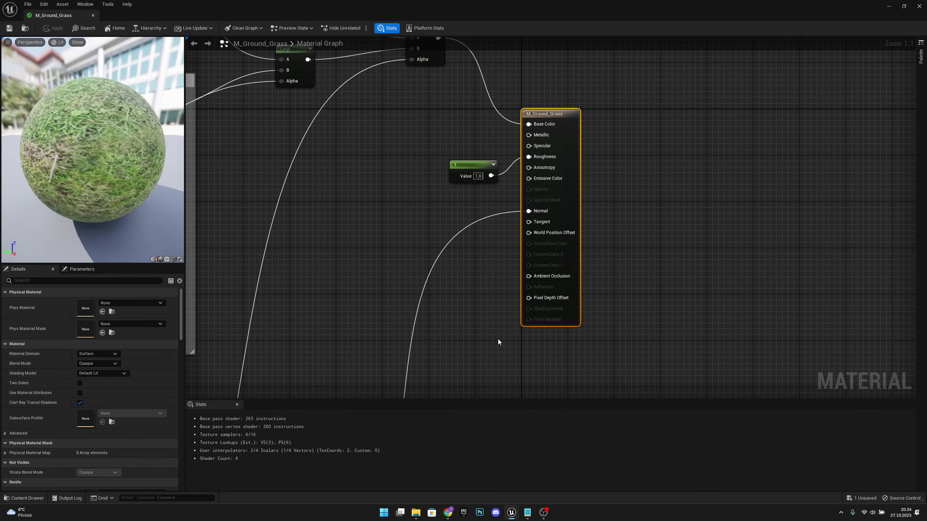
- Enable Use Material Attributes for the material and move its result node well clear of the other nodes
scroll(611, 297, "down", 4)
right_click_drag(642, 296, 533, 167)
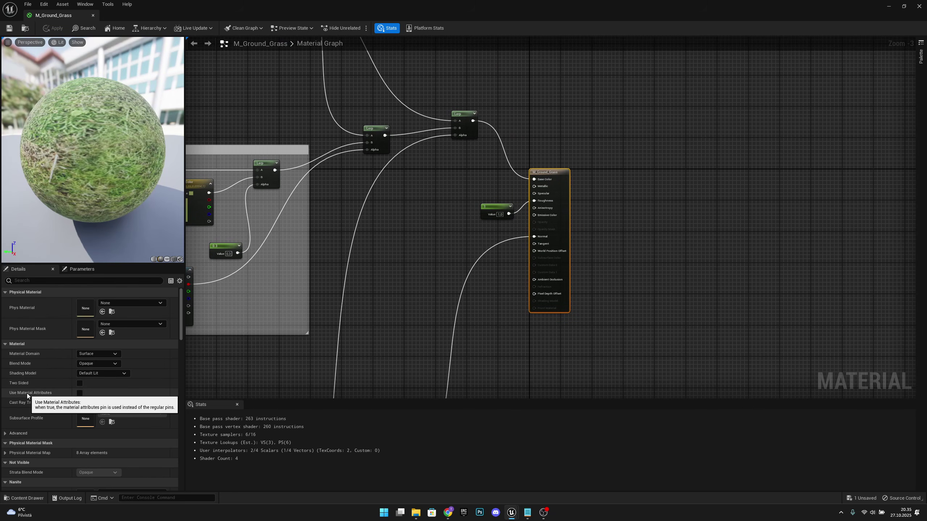
left_click(79, 393)
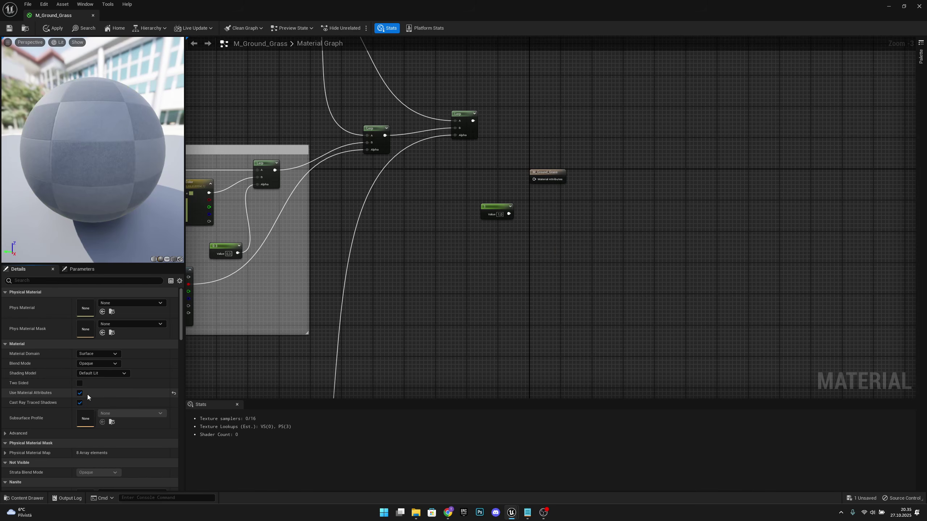
right_click_drag(619, 194, 441, 233)
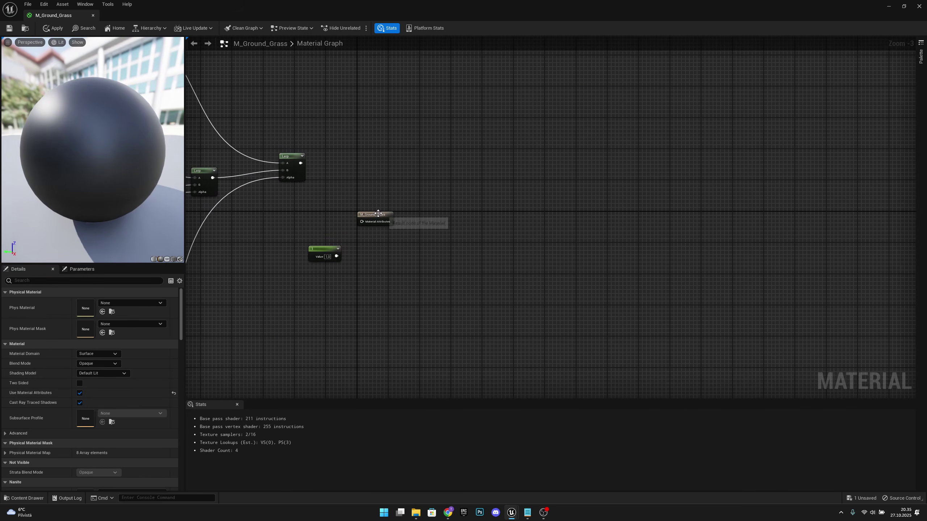
left_click_drag(380, 213, 673, 161)
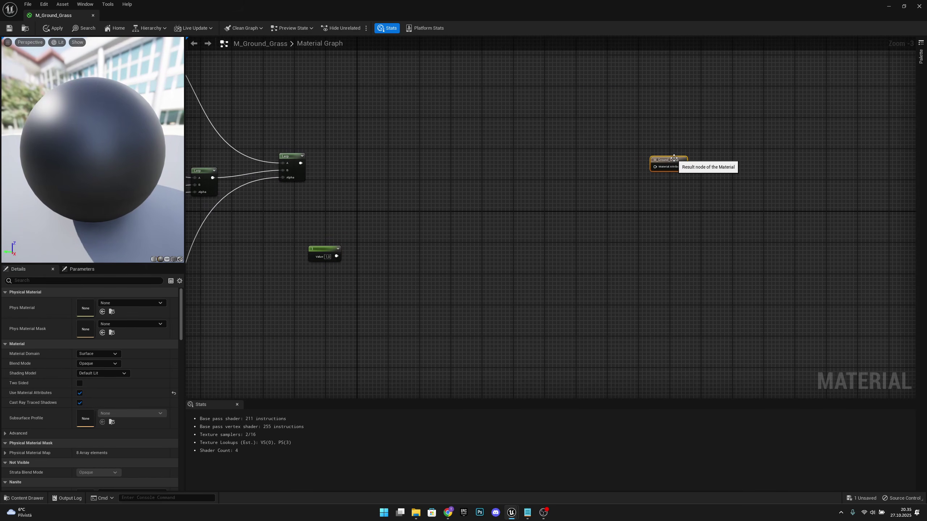
- Add a LandscapeLayerBlend node feeding the result node's Material Attributes and give it two layers
left_click_drag(615, 168, 616, 168)
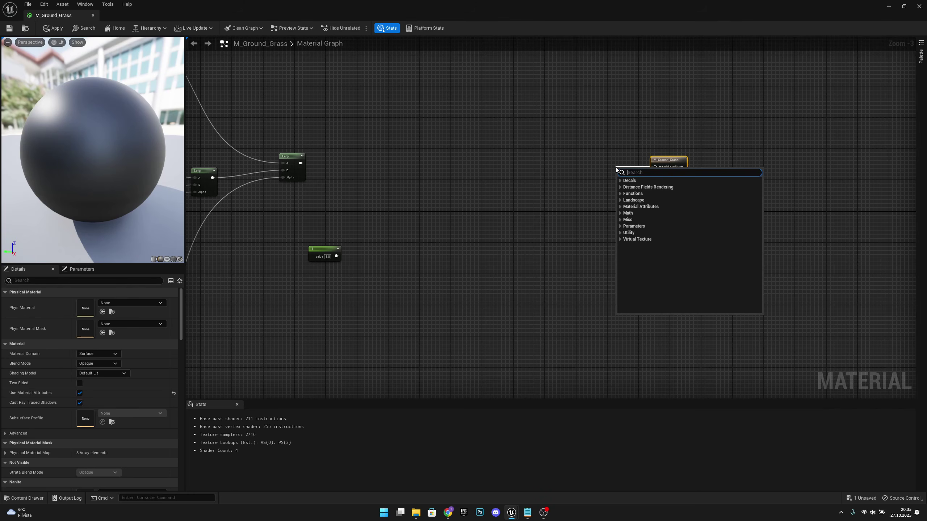
type("landscape")
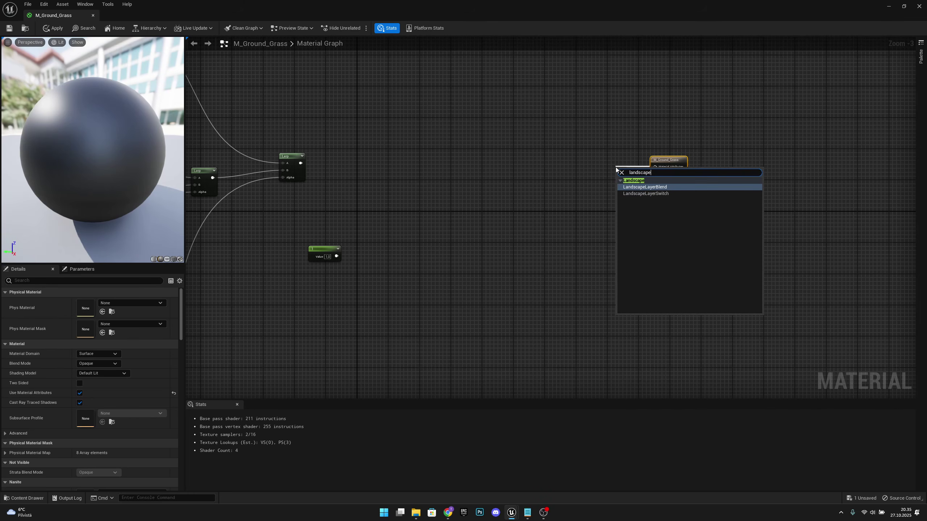
left_click(645, 186)
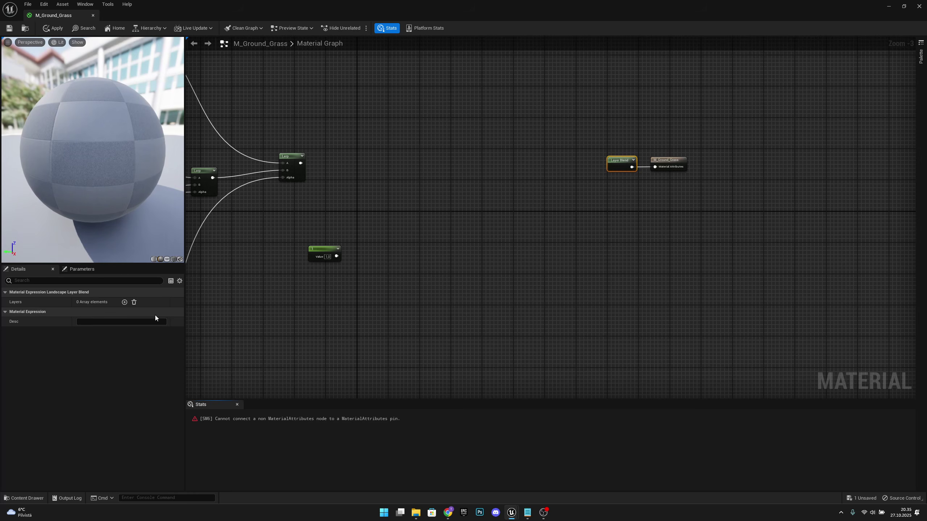
left_click(125, 303)
left_click(124, 302)
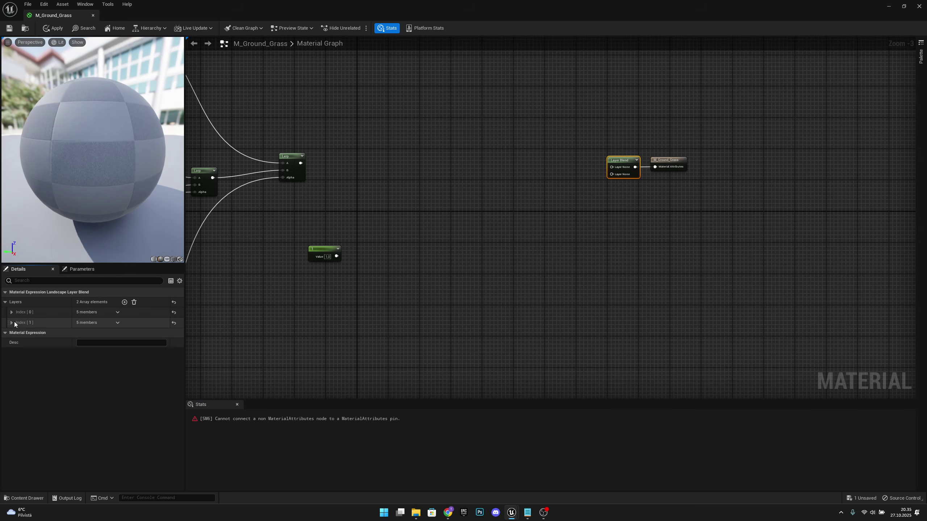
- Name the Layer Blend node's first layer Grass and its second layer Dirt
left_click(12, 312)
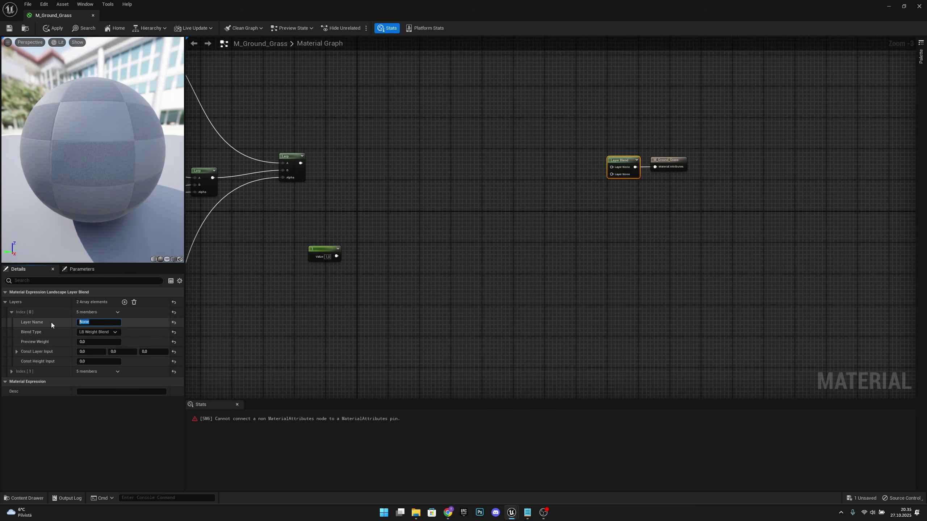
type("Grass")
key("Return")
left_click(12, 312)
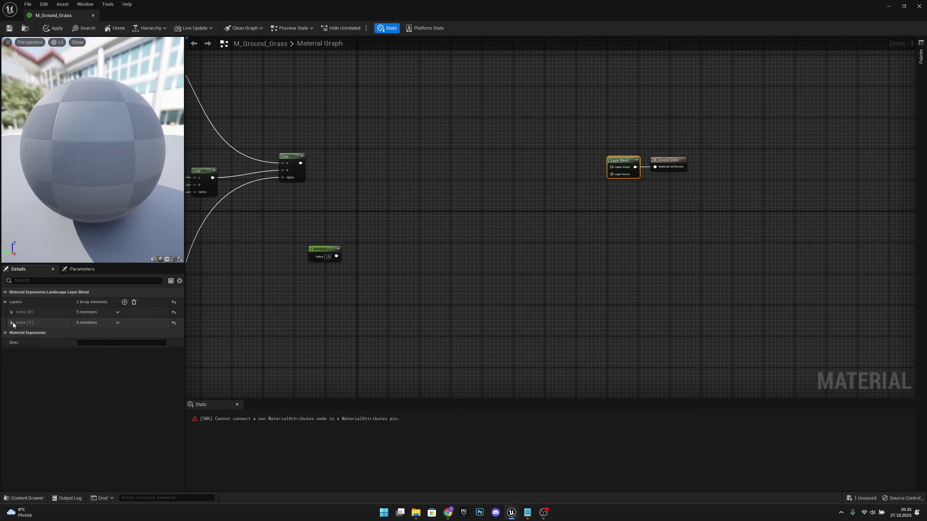
left_click(11, 323)
left_click(90, 332)
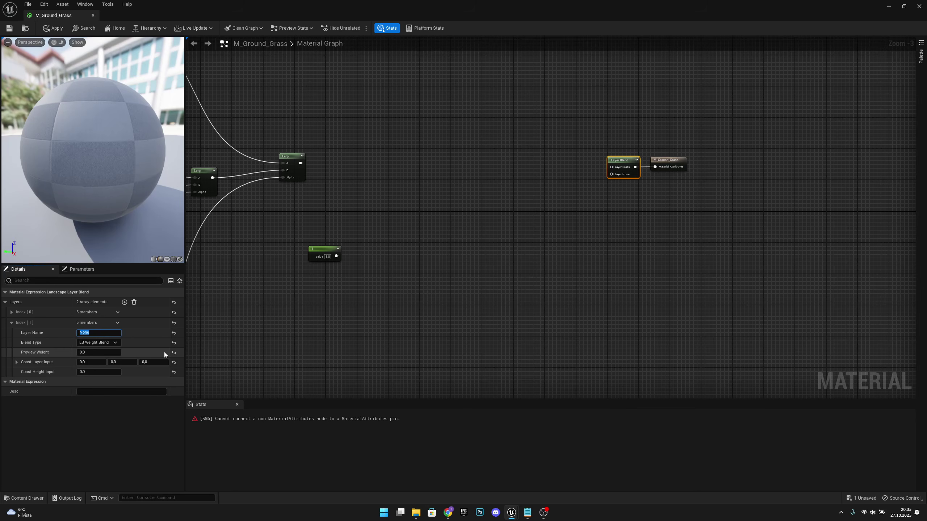
type("Dirt")
key("Return")
- Add a MakeMaterialAttributes node connected to the Layer Grass input of the Layer Blend node
scroll(584, 228, "up", 3)
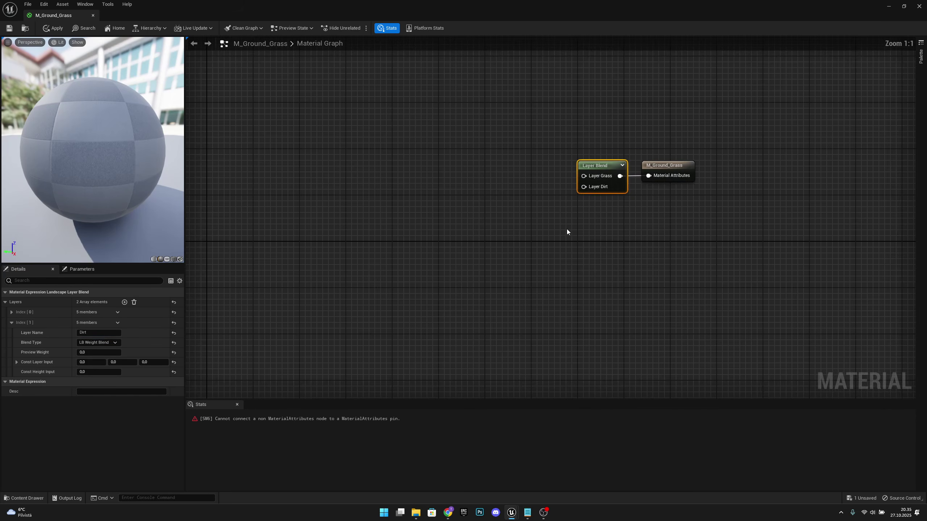
right_click_drag(567, 230, 685, 225)
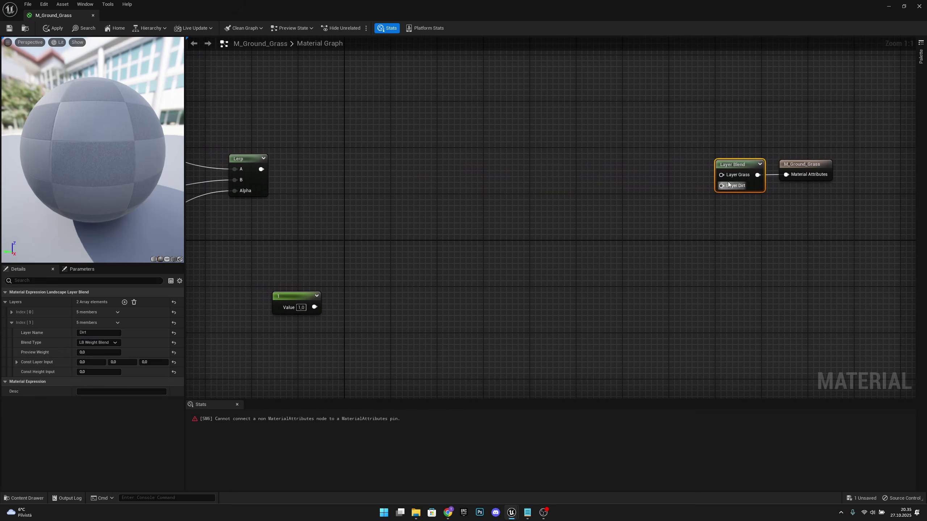
left_click_drag(721, 175, 670, 176)
left_click_drag(520, 172, 505, 172)
type("make")
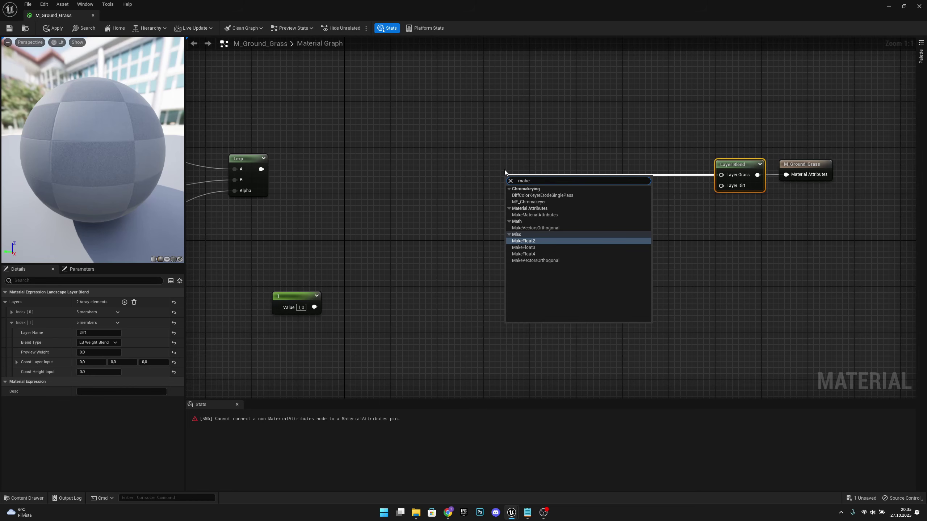
left_click(549, 214)
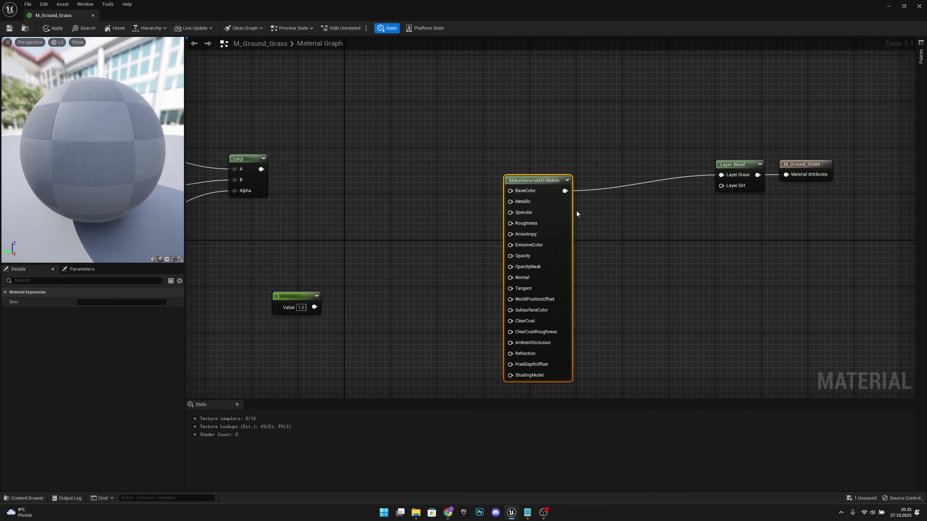
- Connect the output of the final colour Lerp node to BaseColor on the MakeMaterialAttributes node
right_click_drag(576, 218, 676, 200)
scroll(675, 200, "down", 4)
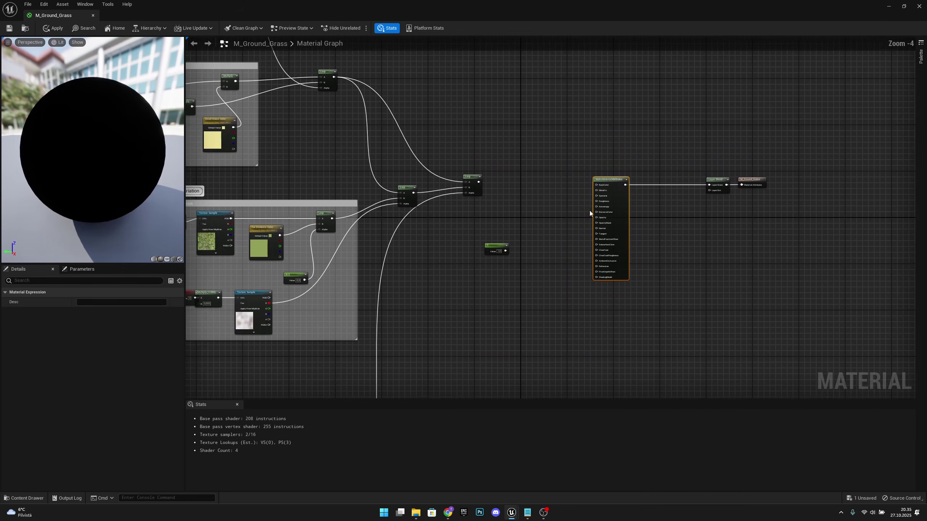
right_click_drag(548, 208, 504, 288)
scroll(457, 224, "up", 3)
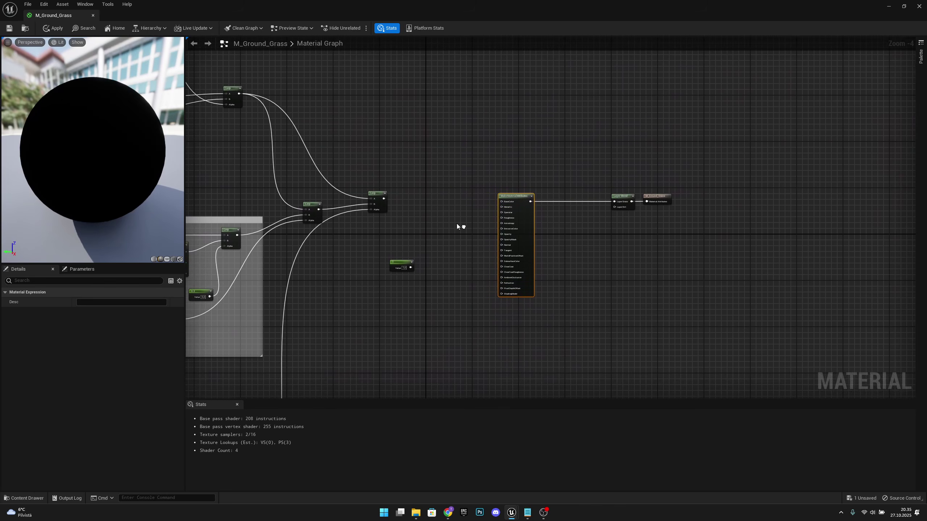
left_click_drag(407, 187, 578, 179)
right_click_drag(822, 242, 801, 215)
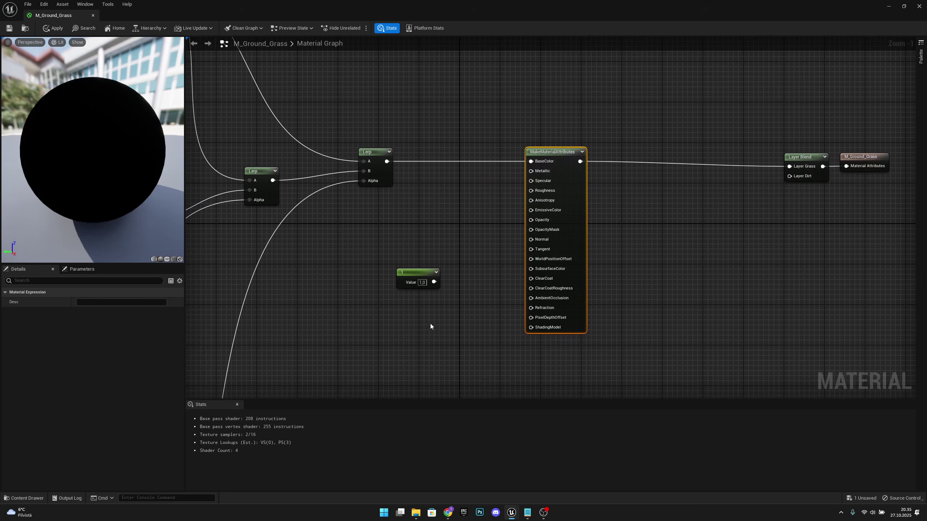
- Connect the loose 1.0 constant node to Roughness on the MakeMaterialAttributes node
right_click_drag(409, 307, 464, 263)
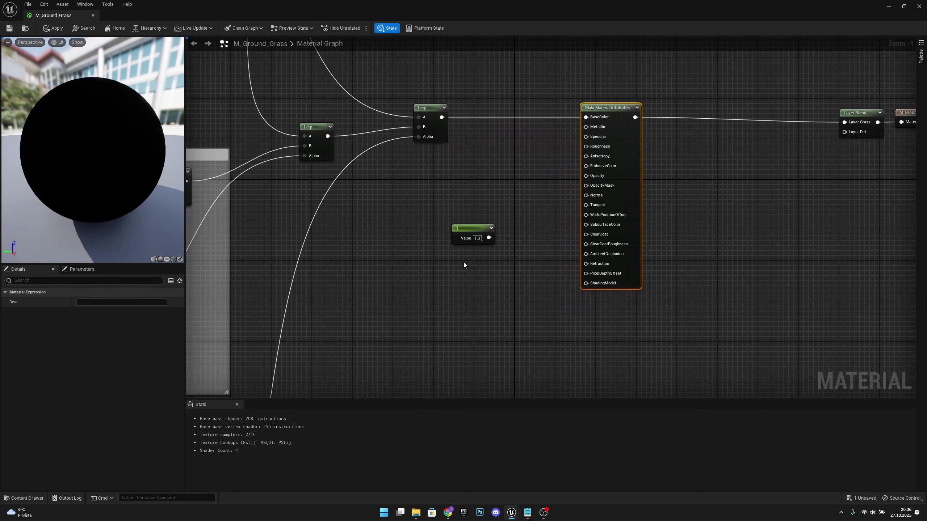
left_click_drag(488, 240, 535, 223)
left_click_drag(589, 148, 587, 147)
- Connect the Lerp output of the "Fade to flat normal over distance" group to Normal on the MakeMaterialAttributes node
right_click_drag(521, 228, 438, 253)
scroll(438, 253, "down", 3)
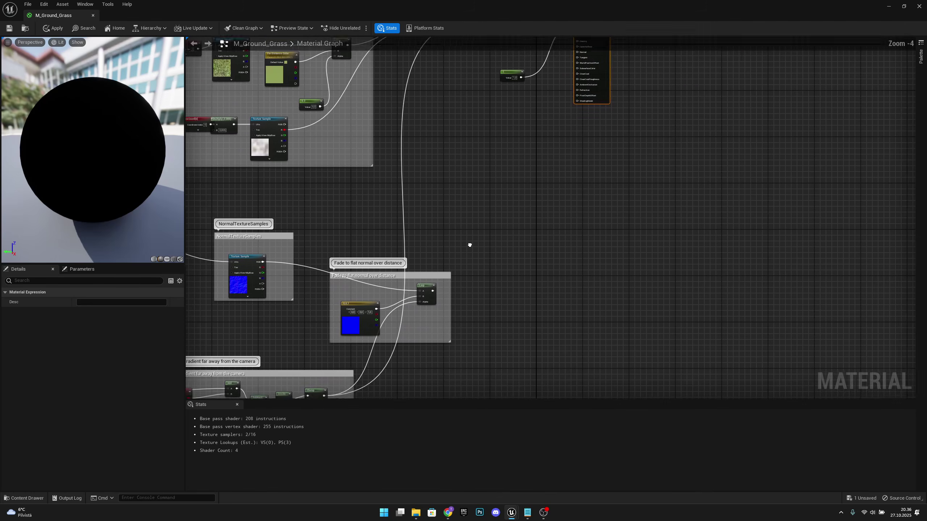
left_click_drag(443, 251, 595, 190)
right_click_drag(668, 240, 597, 203)
scroll(617, 219, "down", 2)
scroll(596, 178, "up", 1)
scroll(596, 179, "up", 1)
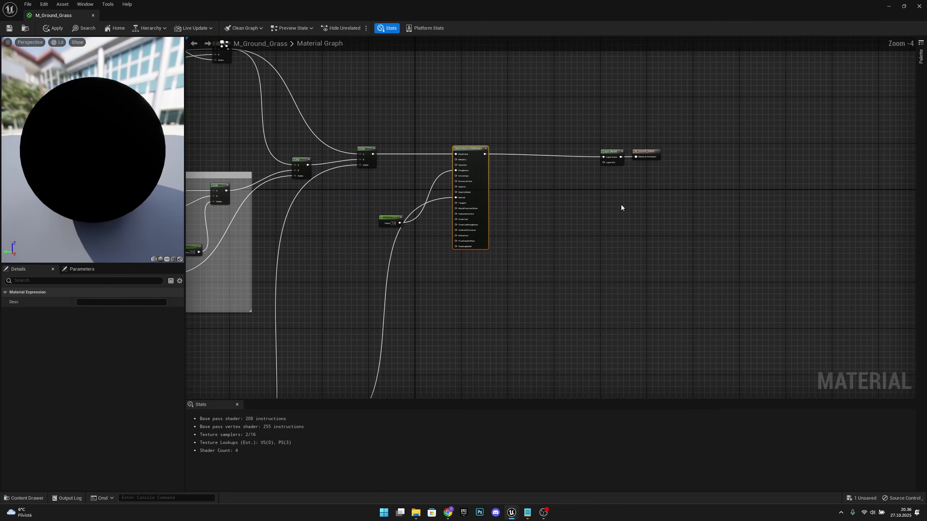
- Move the Layer Blend and material output nodes farther away from the grass network's MakeMaterialAttributes node
left_click_drag(607, 158, 754, 156)
right_click_drag(798, 212, 692, 206)
scroll(759, 92, "down", 4)
scroll(623, 204, "up", 2)
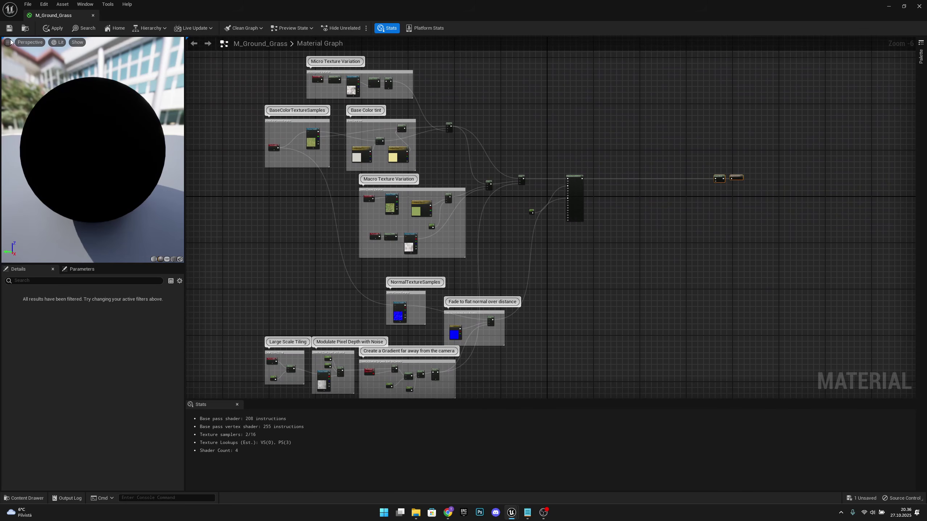
- Dock the M_Ground_Grass editor alongside the level editor and open the M_Ground_Gravel material from StarterContent's Materials folder
left_click_drag(52, 18, 134, 17)
left_click(58, 19)
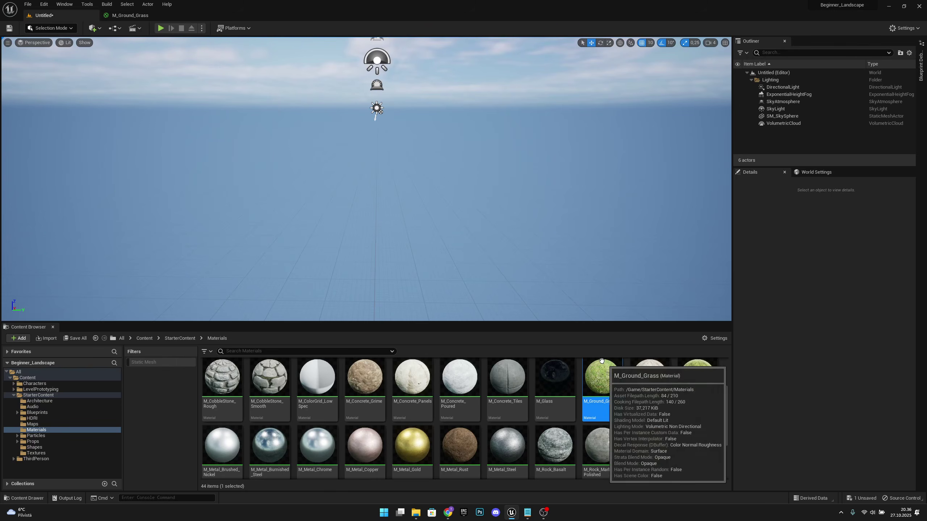
scroll(535, 443, "down", 1)
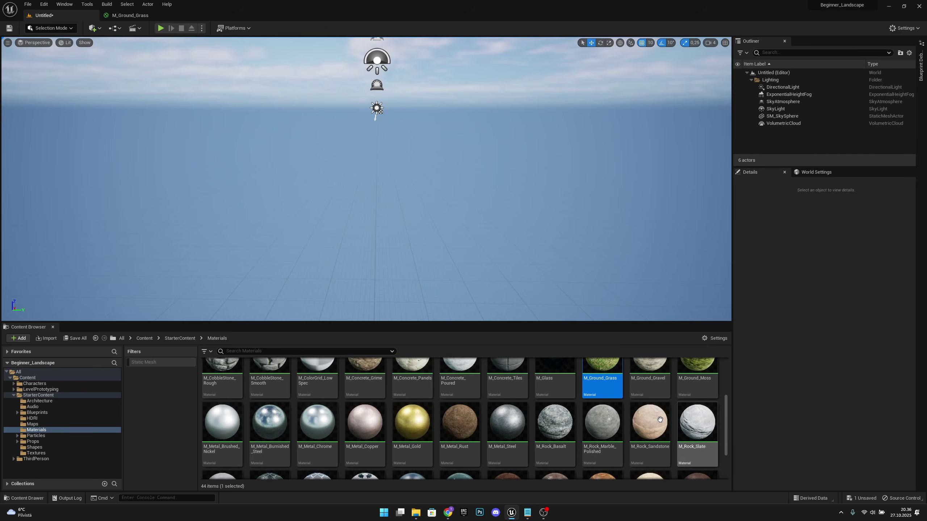
scroll(402, 446, "up", 2)
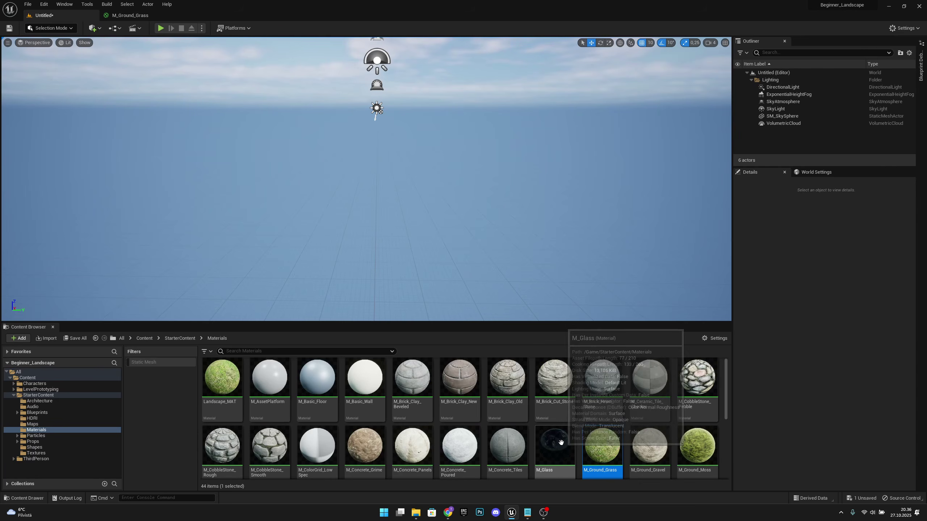
scroll(638, 409, "down", 1)
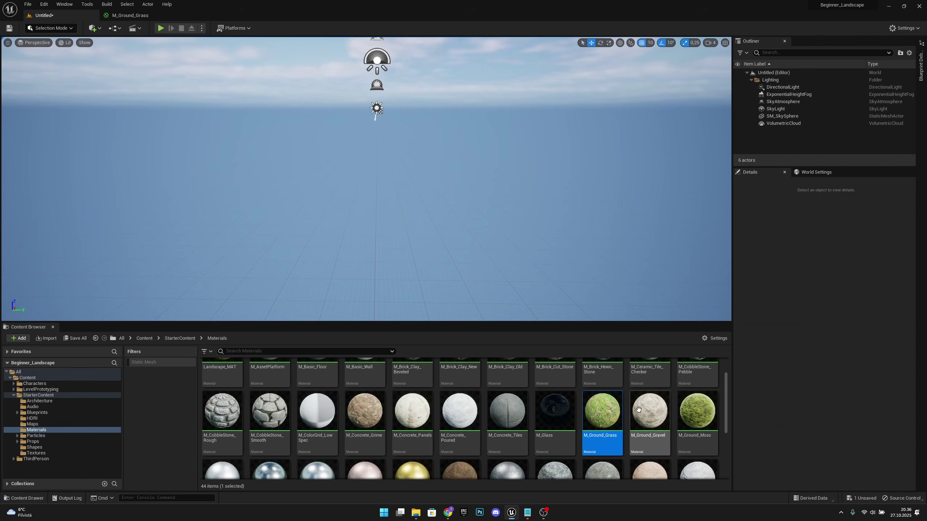
double_click(661, 416)
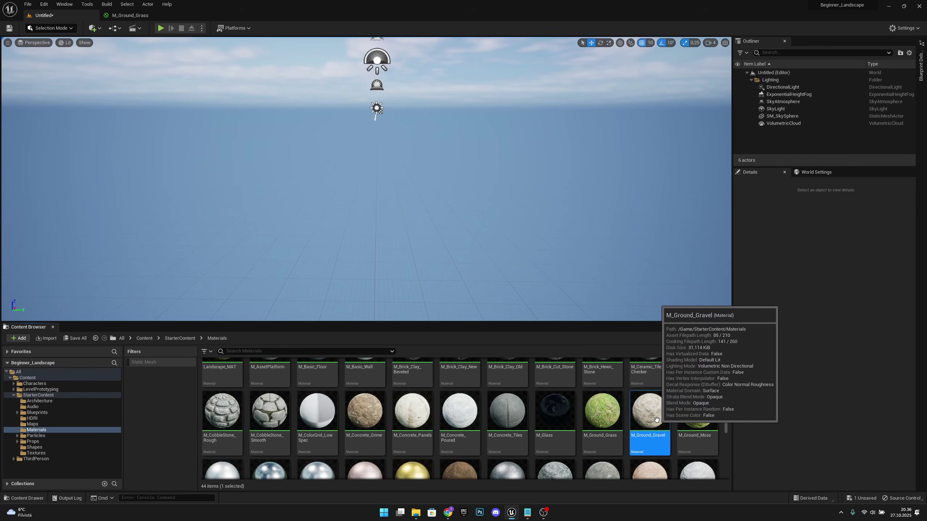
- Select and copy the entire node network in M_Ground_Gravel
scroll(595, 257, "down", 7)
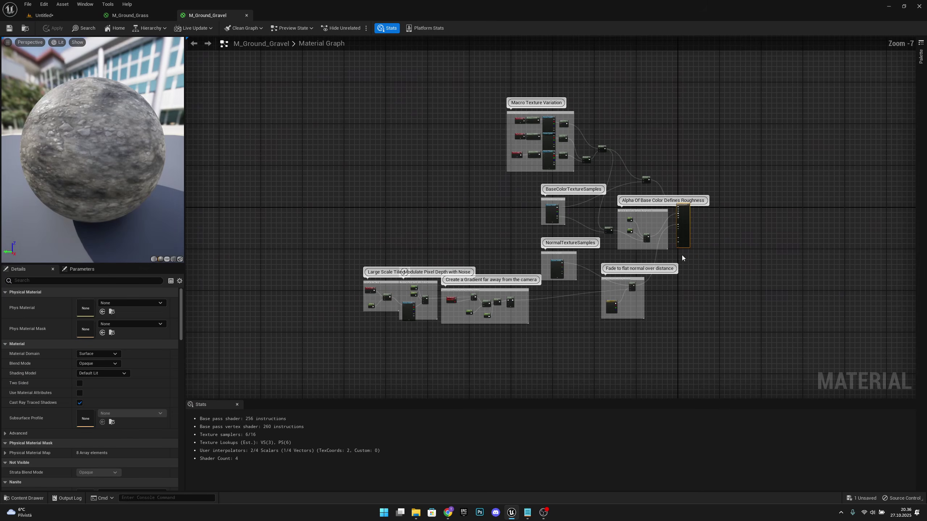
left_click_drag(735, 337, 270, 79)
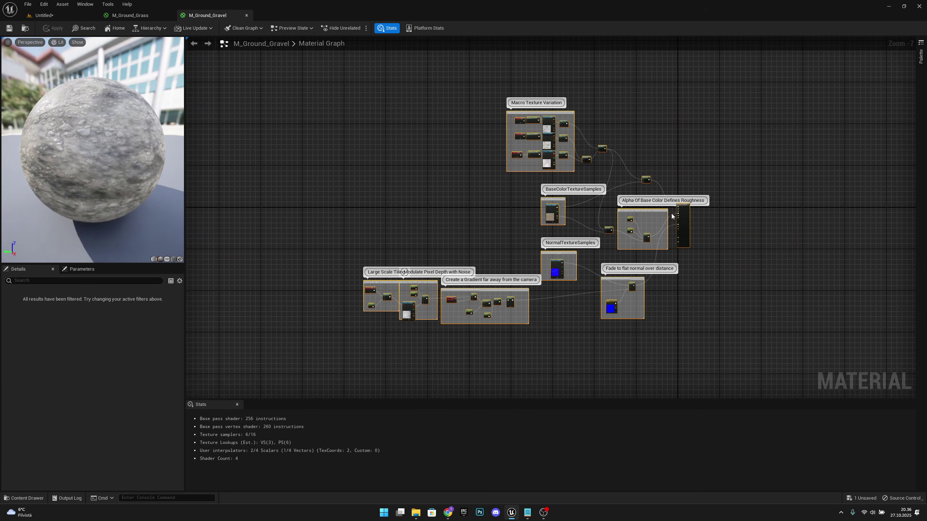
right_click(687, 216)
left_click_drag(681, 210, 682, 206)
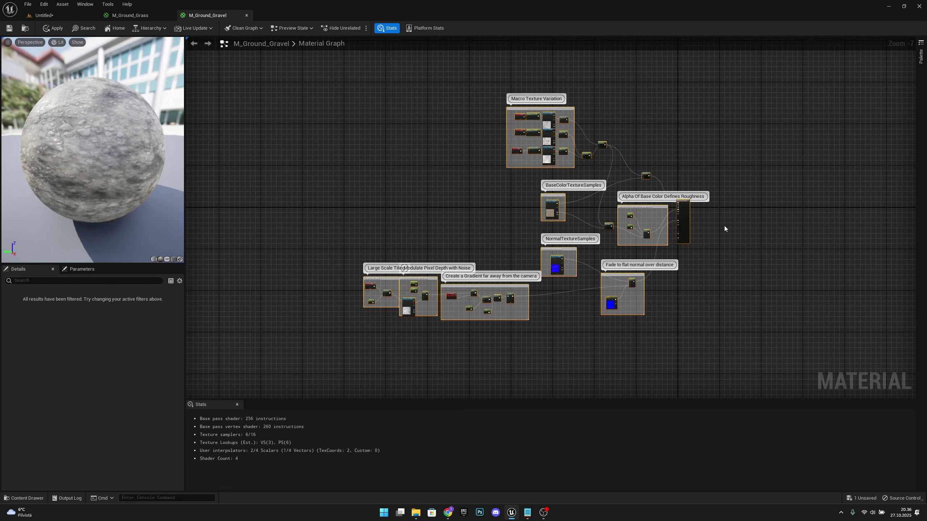
- Paste the copied gravel nodes into M_Ground_Grass and position them in the empty space below the grass network
left_click(125, 19)
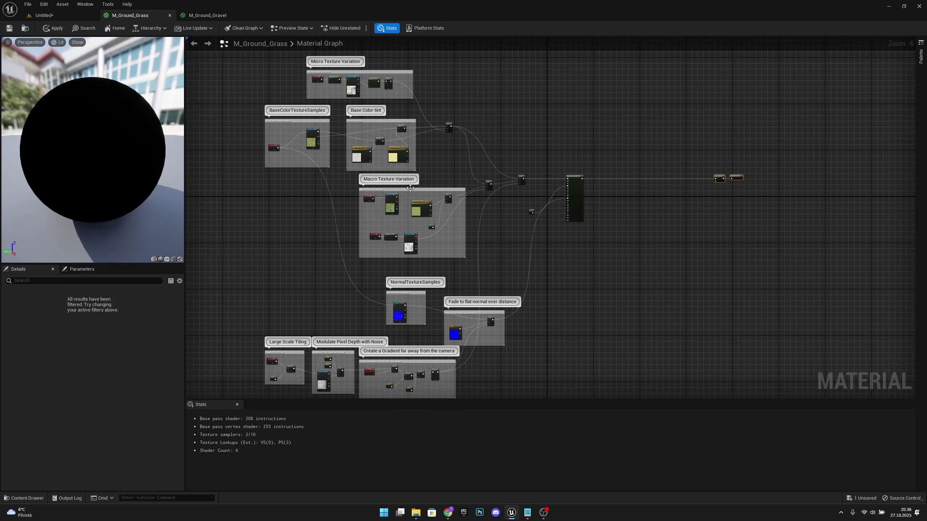
mouse_move(527, 298)
right_mouse_down()
mouse_move(543, 70)
mouse_move(524, 198)
right_mouse_up()
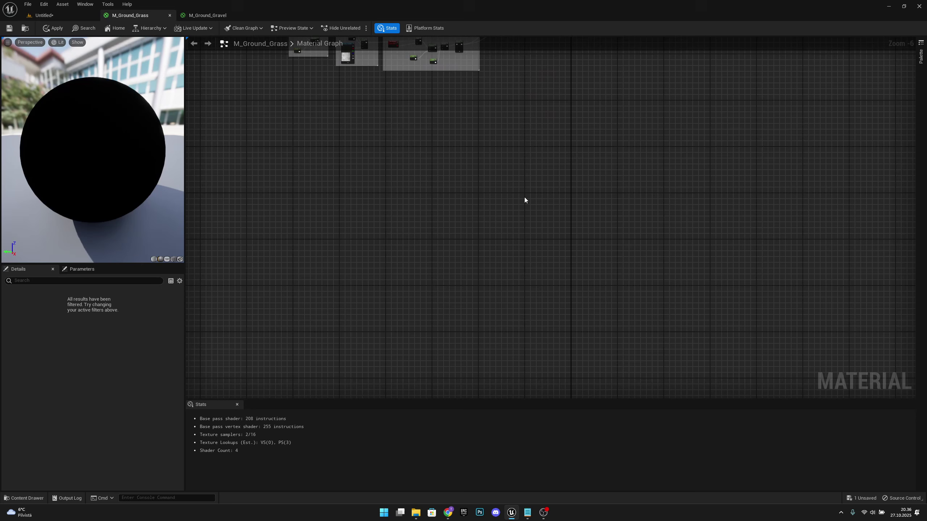
left_click(502, 212)
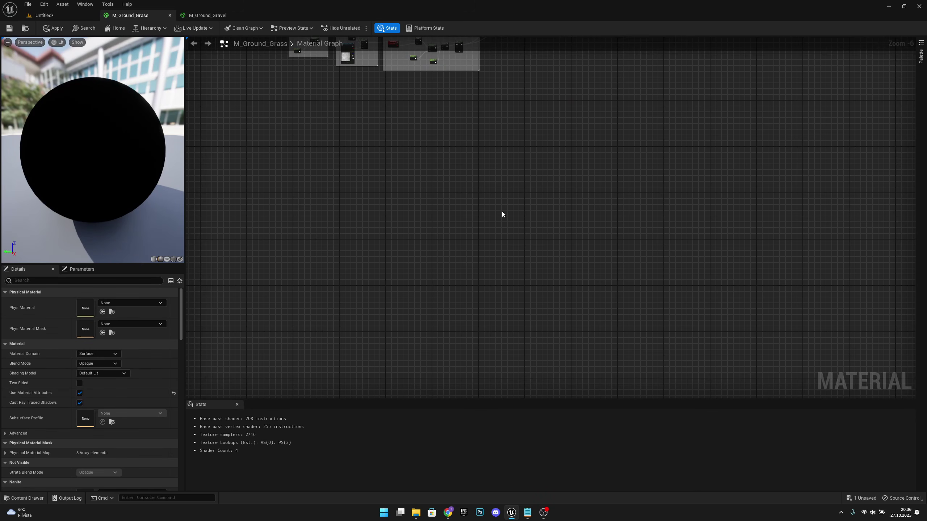
key("ctrl+v")
scroll(606, 178, "down", 2)
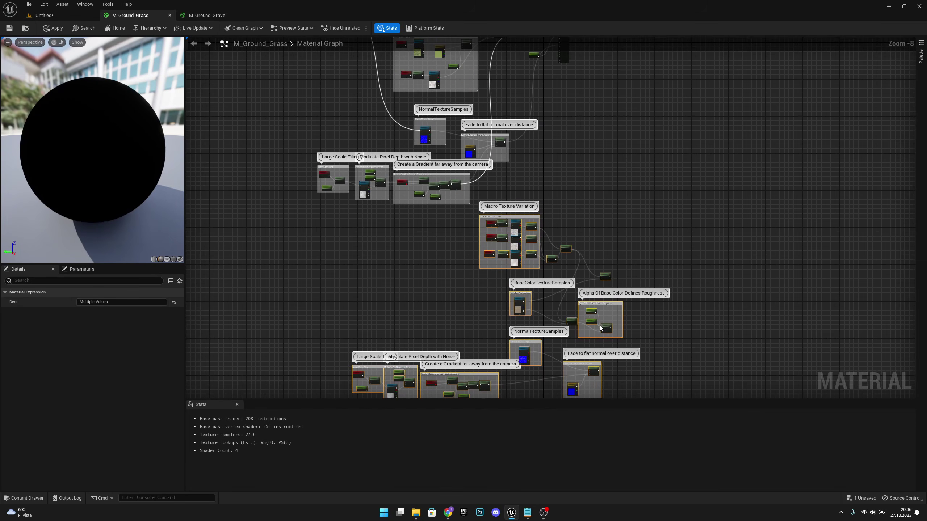
left_click_drag(607, 304, 519, 339)
right_click_drag(559, 297, 532, 143)
- Add a MakeMaterialAttributes node beside the gravel network and connect the final Multiply node's output to its BaseColor
scroll(540, 197, "up", 3)
right_click_drag(552, 200, 547, 193)
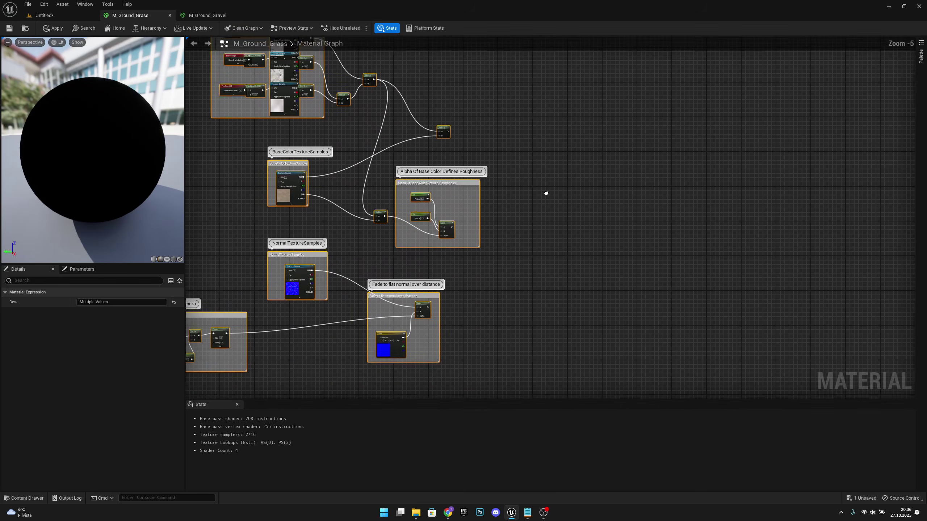
scroll(506, 201, "up", 4)
right_click(502, 184)
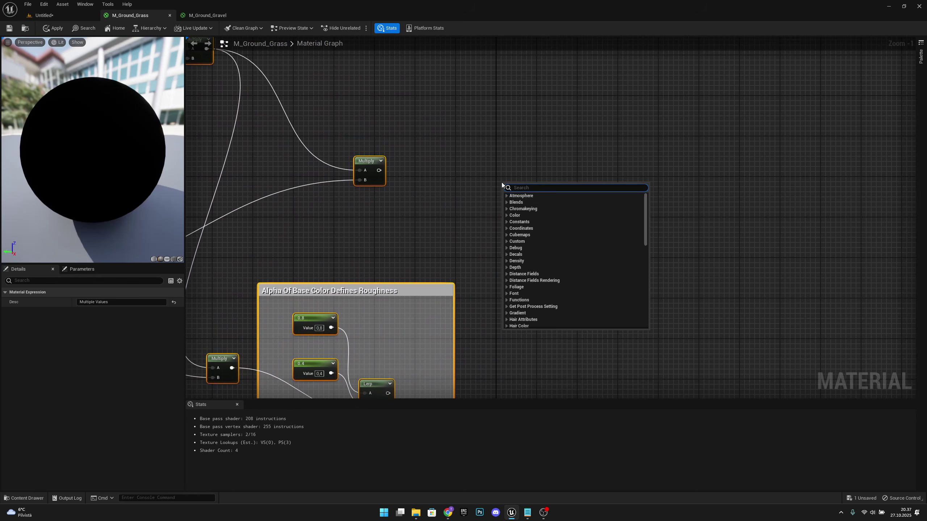
type("make mater")
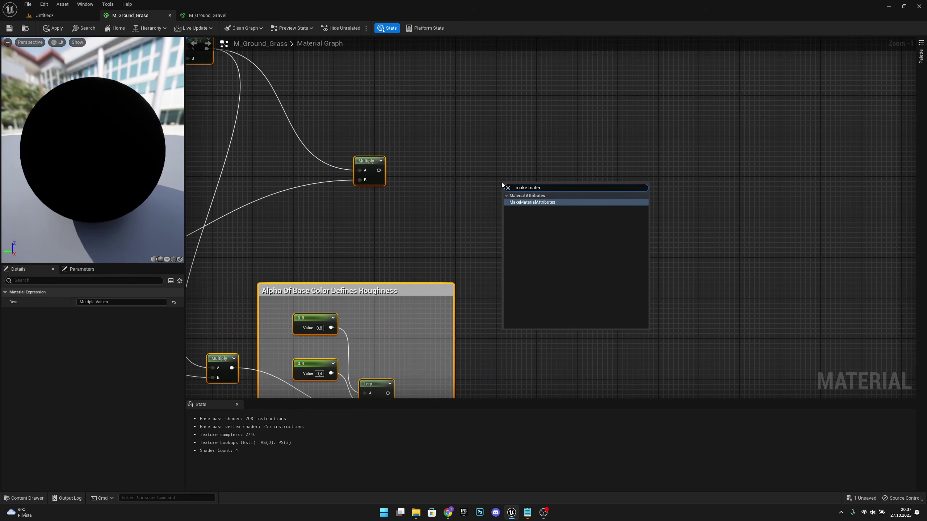
key("Return")
left_click_drag(541, 195, 553, 173)
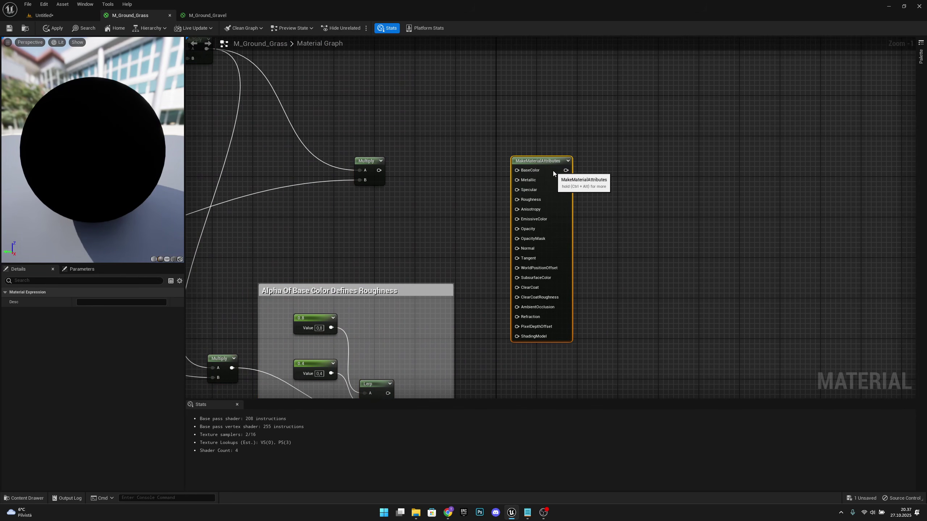
scroll(475, 159, "down", 3)
left_click_drag(440, 163, 518, 164)
- Using M_Ground_Gravel as reference, connect the "Alpha Of Base Color Defines Roughness" Lerp to Roughness and the "Fade to flat normal over distance" Lerp to Normal
scroll(476, 236, "up", 2)
right_click_drag(466, 306, 437, 273)
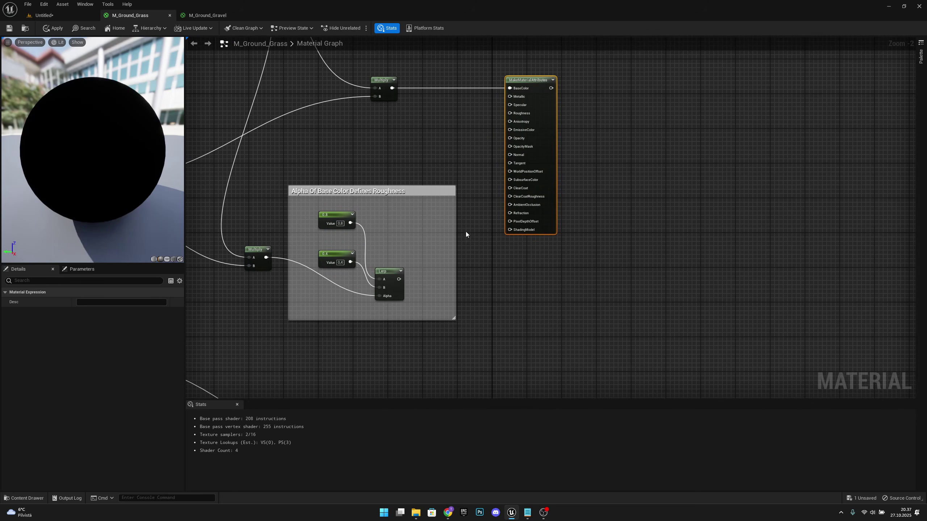
left_click(210, 14)
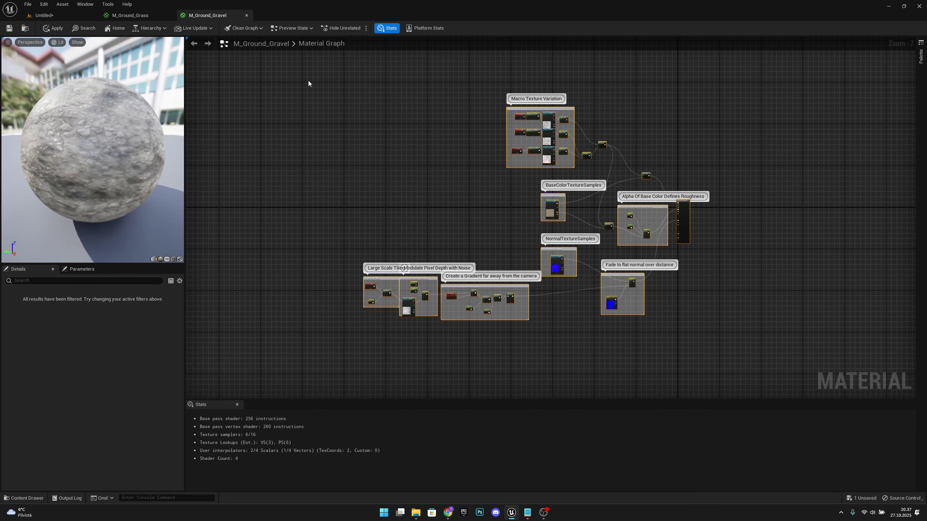
scroll(643, 233, "up", 6)
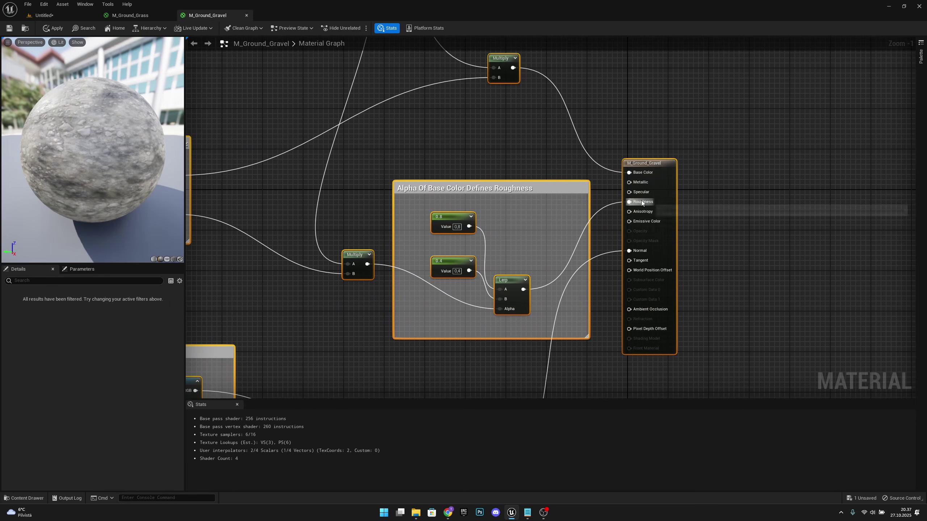
left_click(128, 15)
left_click_drag(399, 279, 514, 115)
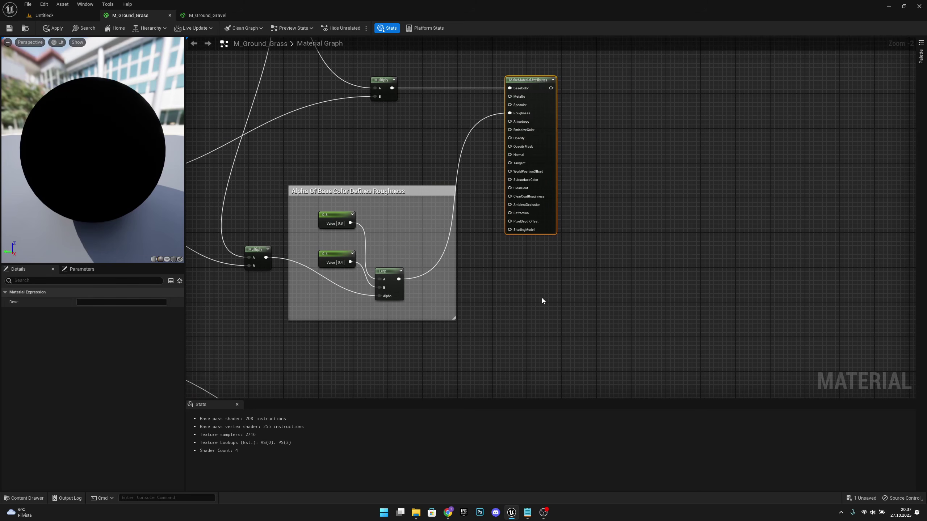
right_click_drag(542, 298, 514, 156)
left_click_drag(328, 299, 492, 153)
- Connect the gravel MakeMaterialAttributes output to the Layer Dirt input of the Layer Blend node
right_click_drag(560, 119, 452, 288)
scroll(474, 269, "down", 3)
scroll(436, 292, "up", 4)
left_click_drag(426, 287, 579, 159)
scroll(488, 154, "down", 5)
scroll(620, 157, "up", 6)
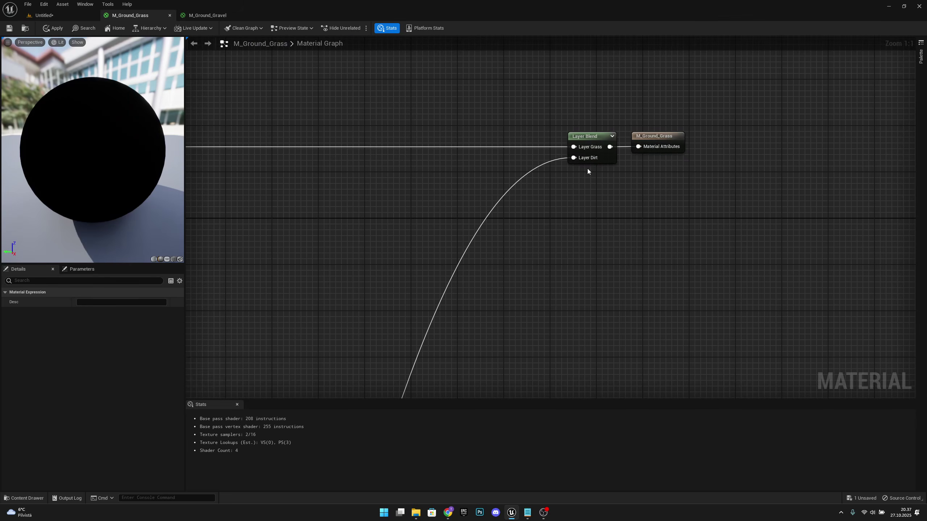
- Examine the gravel node network and its connection to the Layer Blend node
right_click_drag(568, 273, 567, 219)
scroll(566, 219, "down", 8)
right_click_drag(504, 321, 507, 302)
right_click_drag(459, 199, 556, 103)
right_click_drag(570, 364, 608, 190)
left_click_drag(652, 284, 230, 135)
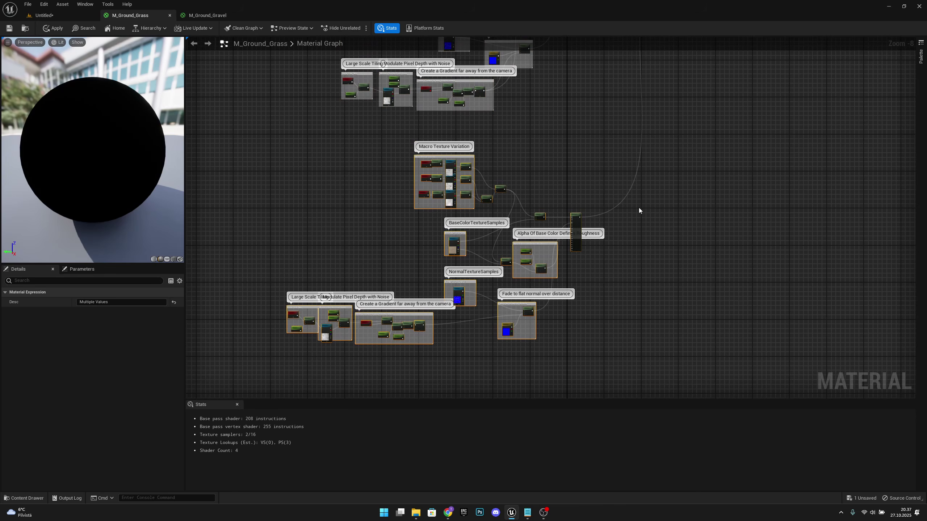
right_click_drag(640, 209, 602, 319)
right_click_drag(575, 135, 476, 253)
scroll(585, 154, "up", 8)
right_click_drag(587, 150, 567, 241)
- Apply the layer-blend changes to the M_Ground_Grass material and save it
left_click(524, 145)
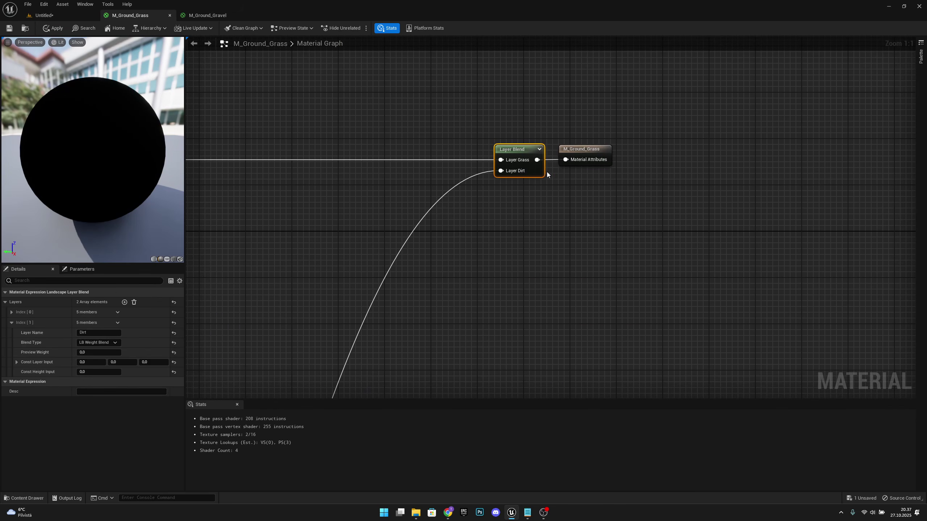
left_click(48, 29)
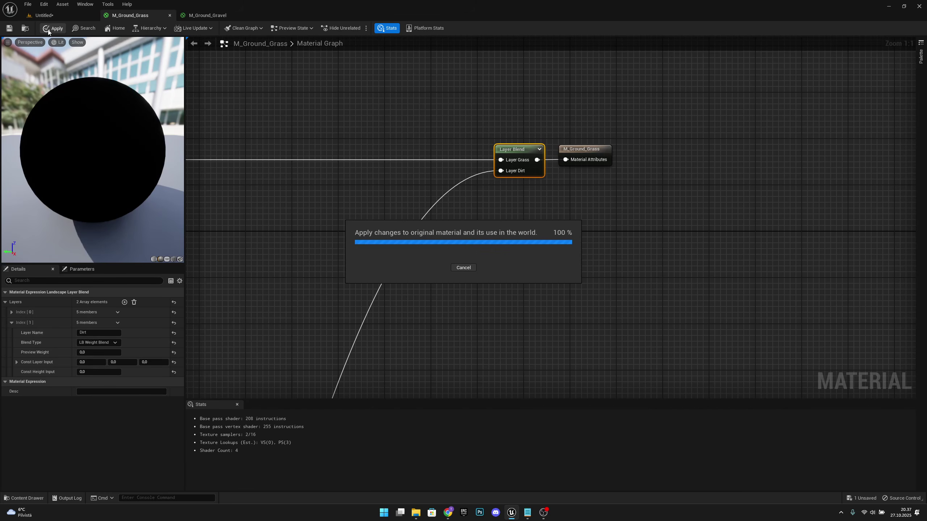
left_click(11, 30)
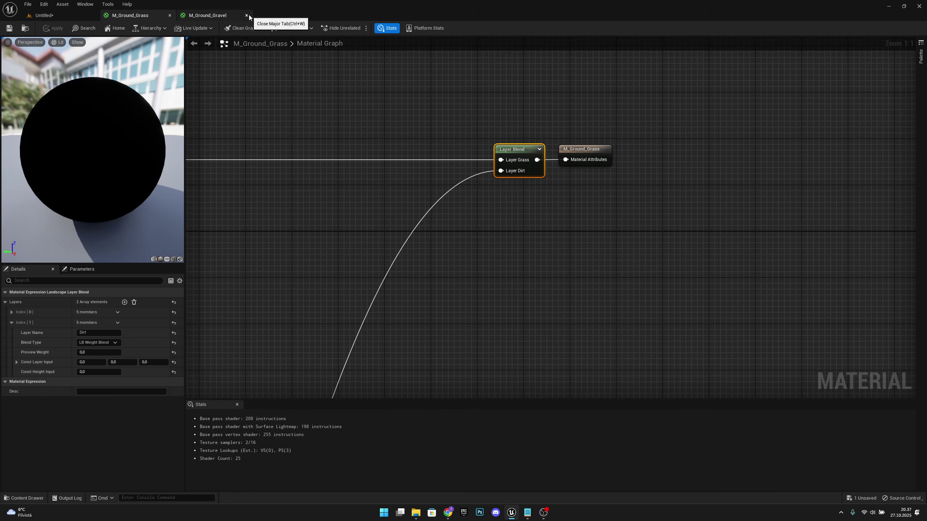
- Close the M_Ground_Gravel editor without applying its changes and close the M_Ground_Grass editor
left_click(246, 15)
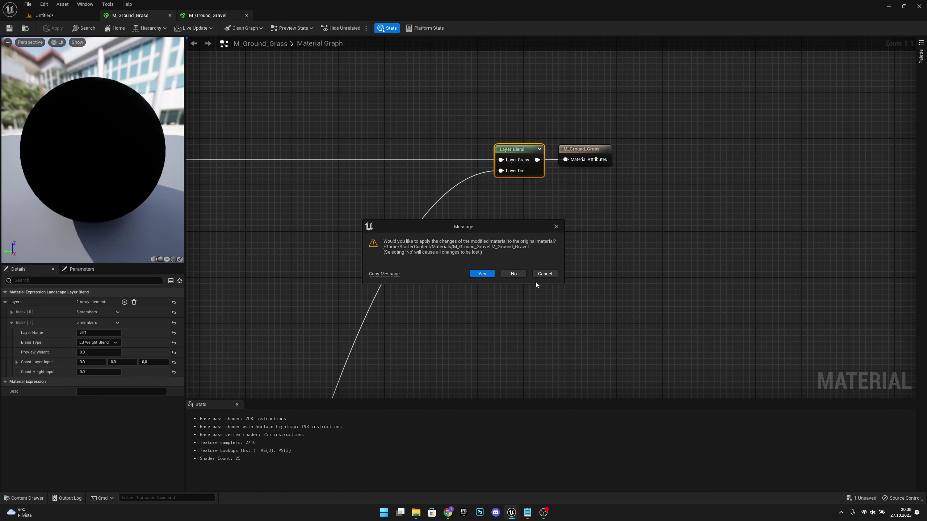
left_click(513, 274)
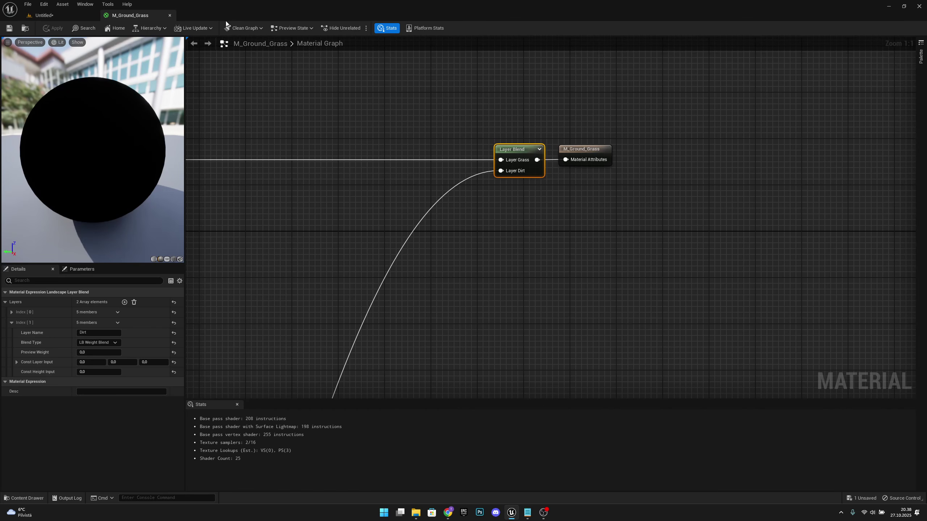
right_click_drag(267, 128, 354, 110)
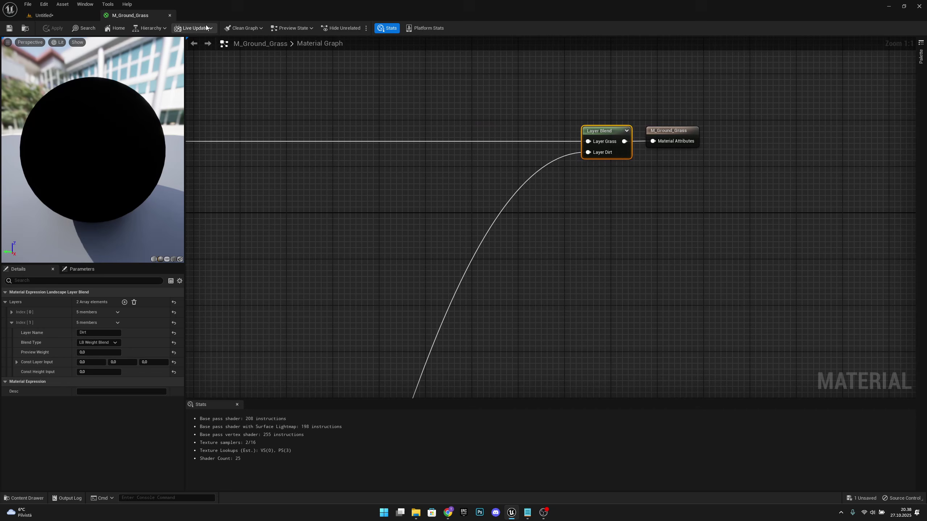
left_click(170, 15)
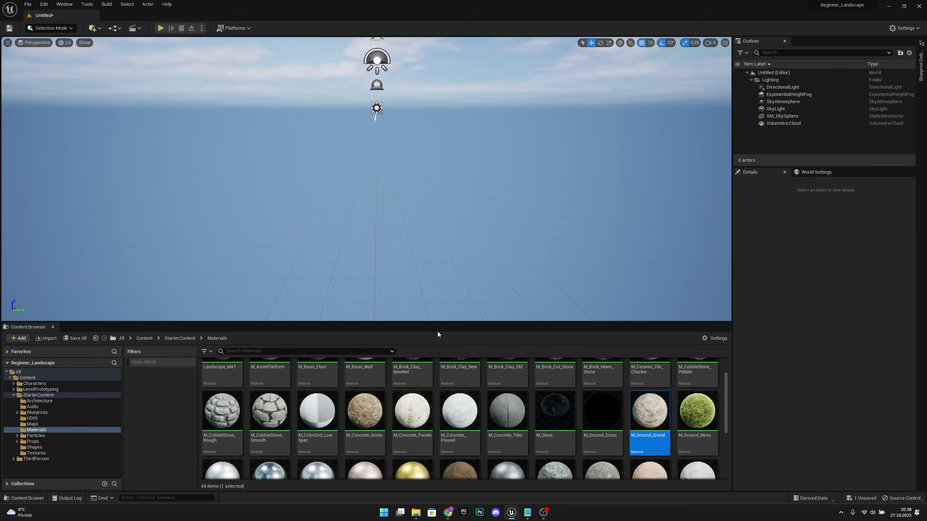
- Switch the level editor to Landscape mode, compare Import from File, and keep Create New as the new landscape's source
left_click(62, 29)
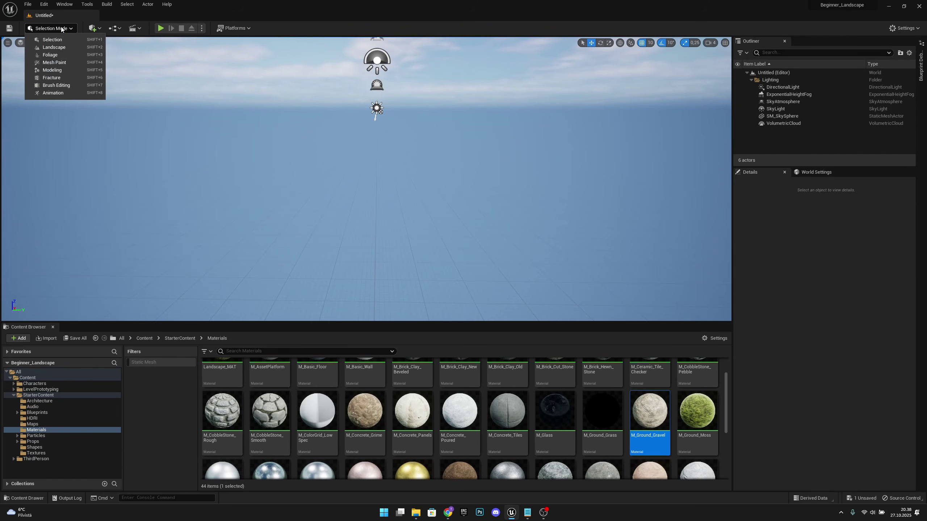
left_click(60, 47)
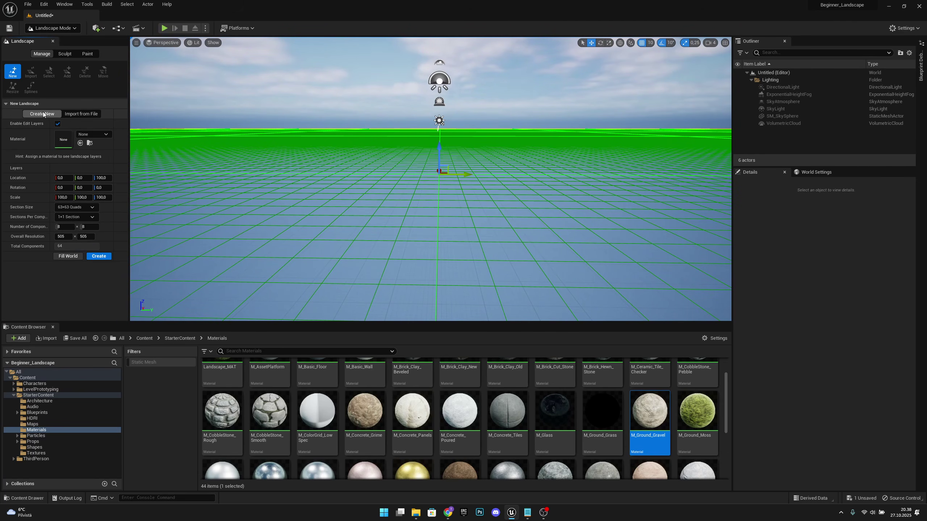
left_click(84, 115)
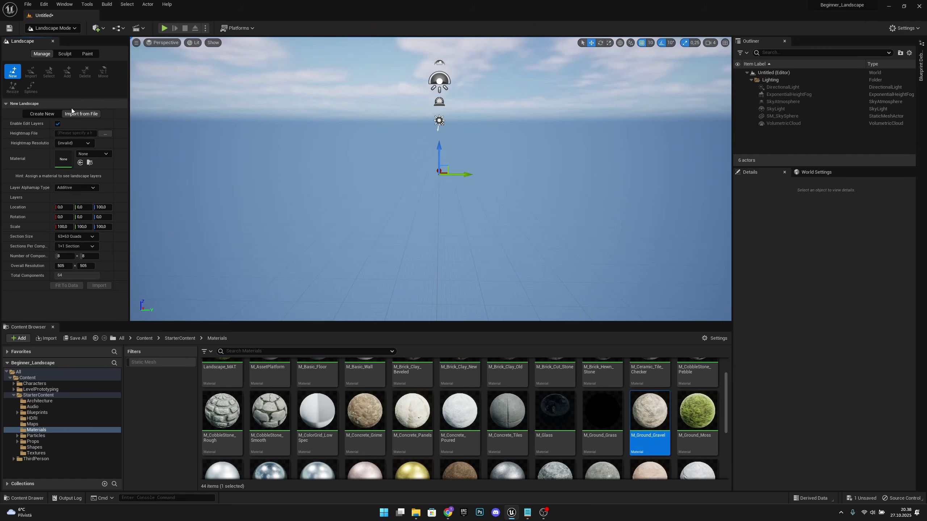
left_click(45, 115)
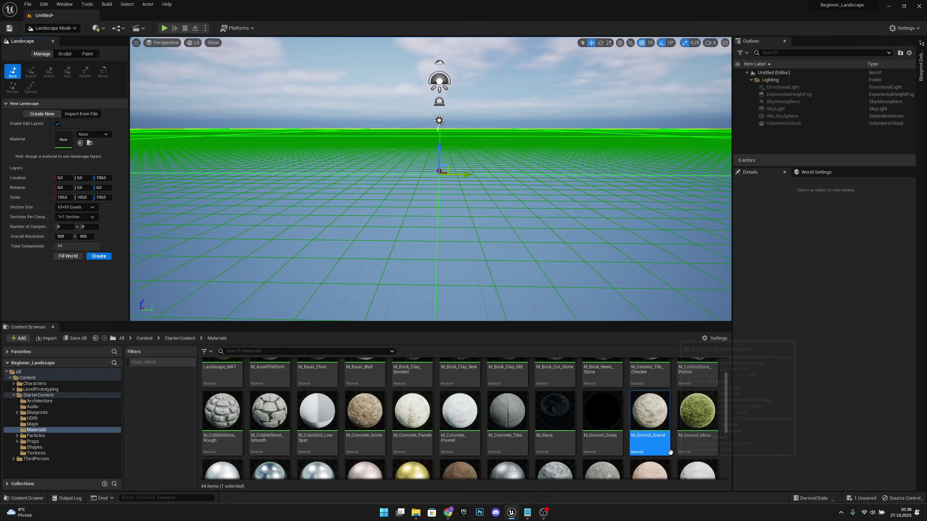
- Assign M_Ground_Grass as the new landscape's material
scroll(635, 426, "down", 2)
scroll(636, 427, "down", 2)
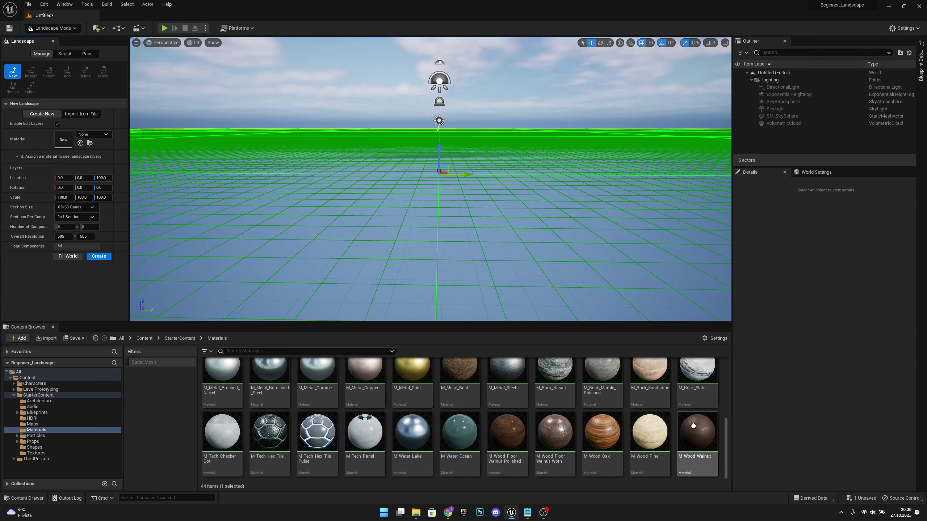
scroll(706, 424, "up", 4)
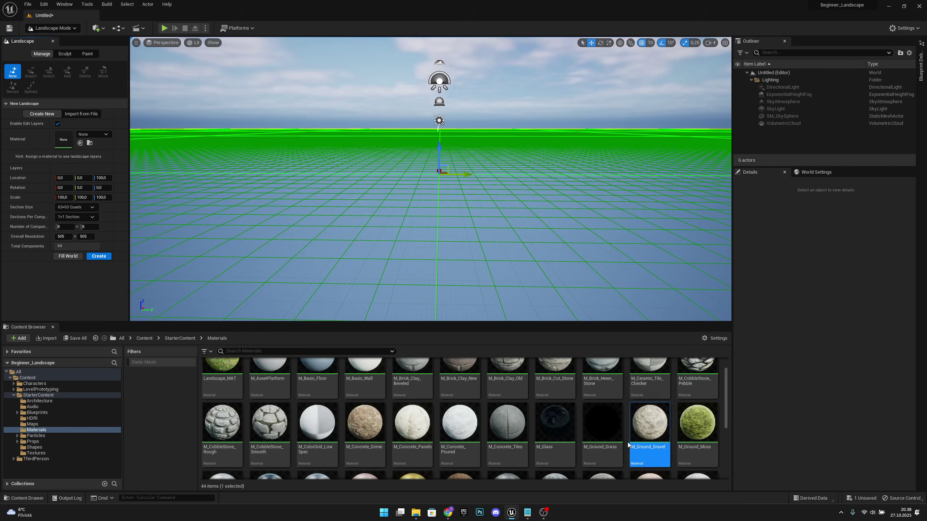
left_click(88, 135)
type("m ")
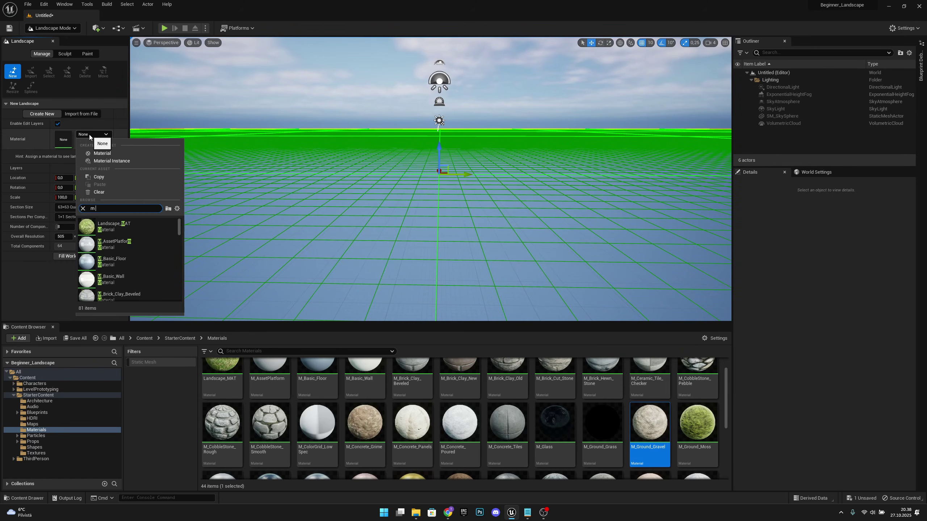
type("gr")
left_click(135, 261)
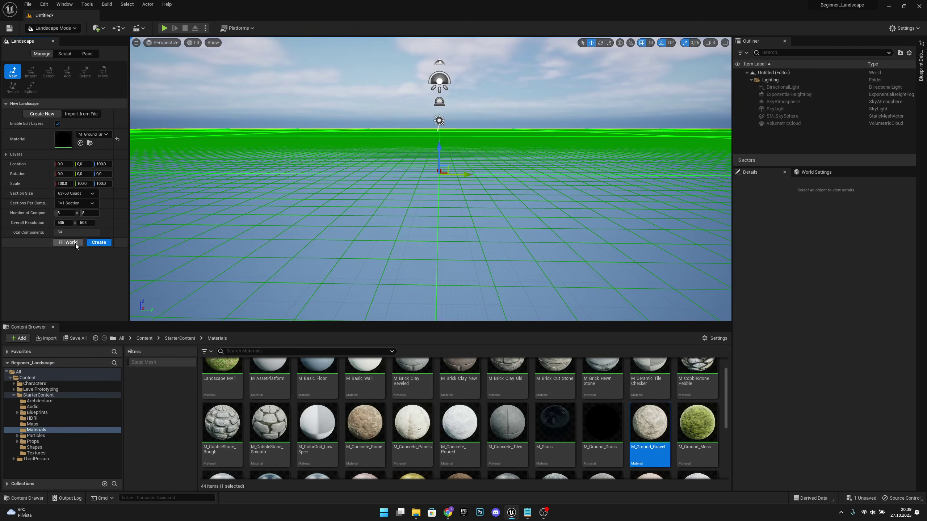
- Try the Fill World sizing for the new landscape and undo it
right_click_drag(365, 204, 357, 219)
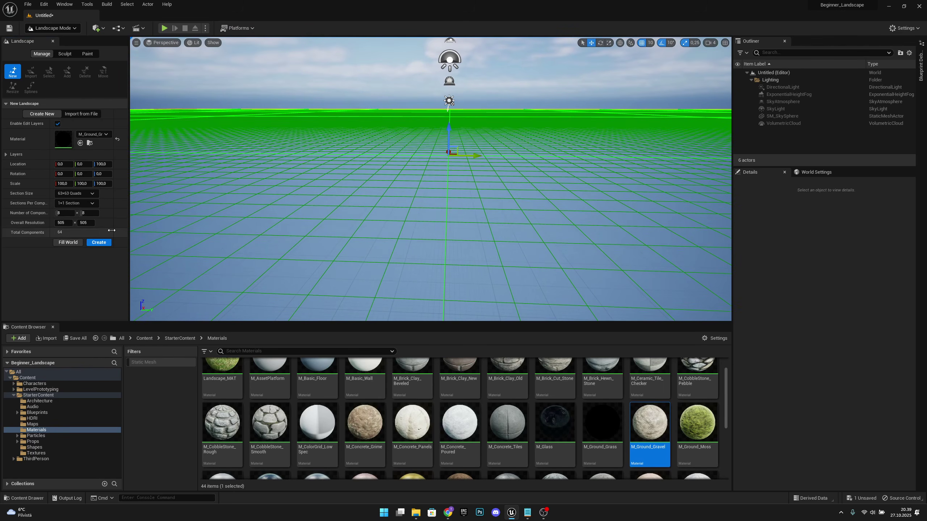
left_click(68, 242)
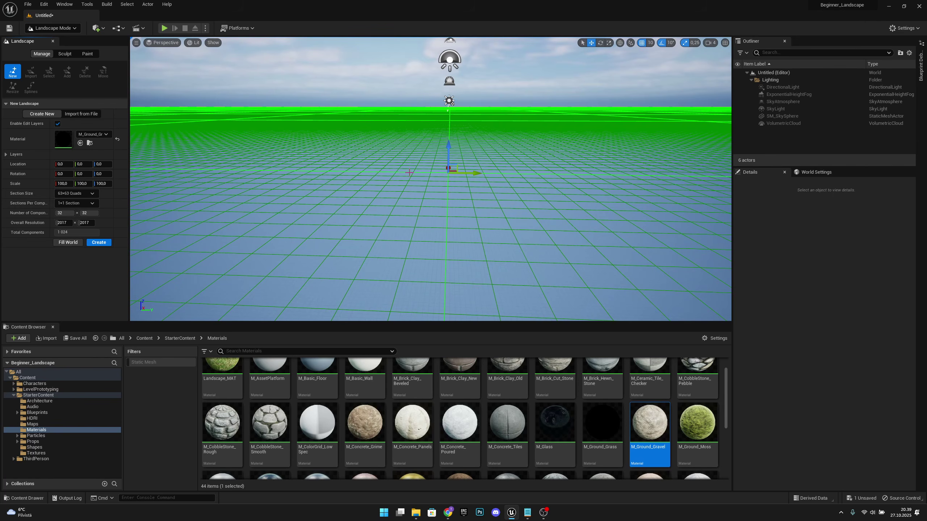
key("ctrl+z")
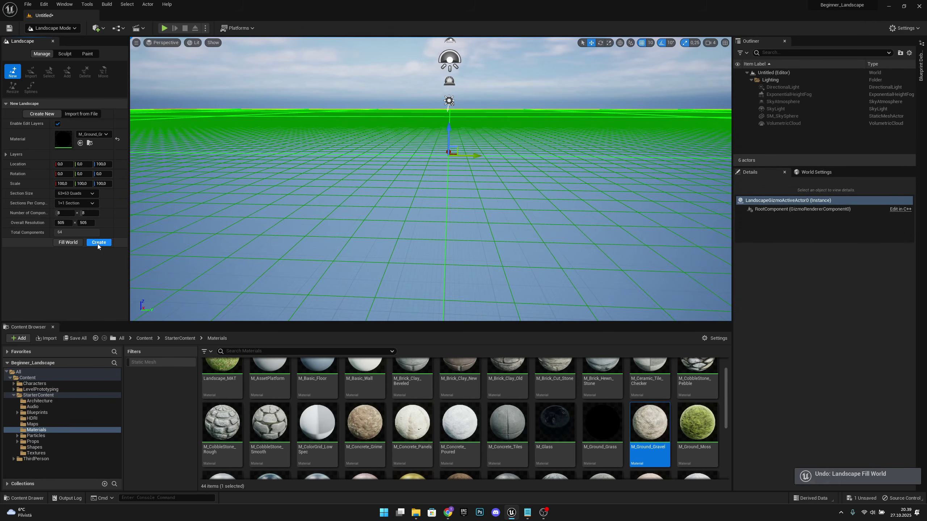
- Create the landscape with 8 × 8 components, 63×63-quad sections and an overall resolution of 505 × 505
left_click(99, 243)
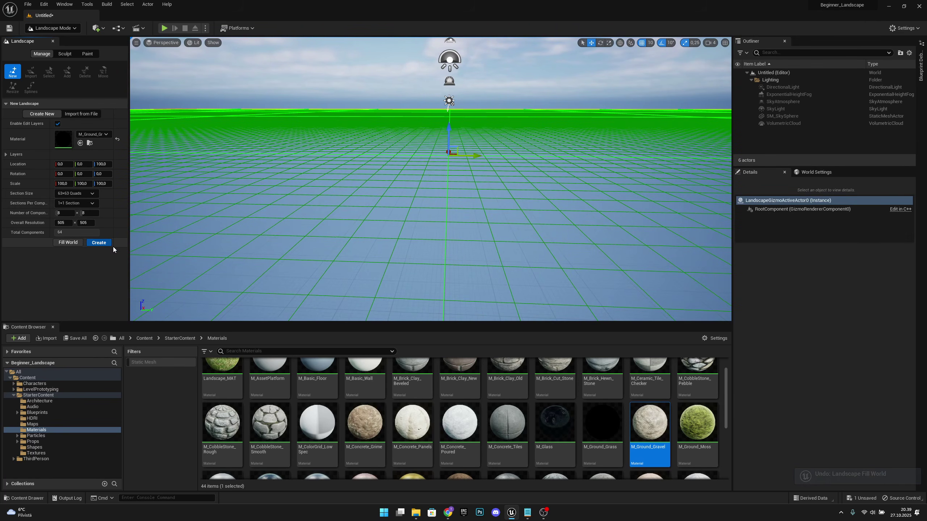
right_click_drag(190, 242, 212, 256)
mouse_move(473, 188)
right_mouse_down()
mouse_move(441, 184)
mouse_move(458, 192)
right_mouse_up()
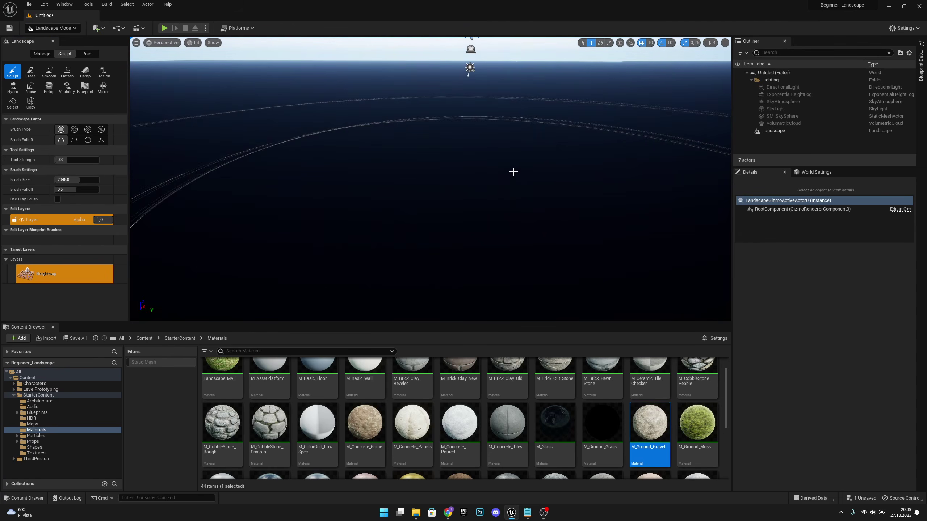
right_click_drag(513, 172, 506, 173)
scroll(418, 116, "down", 3)
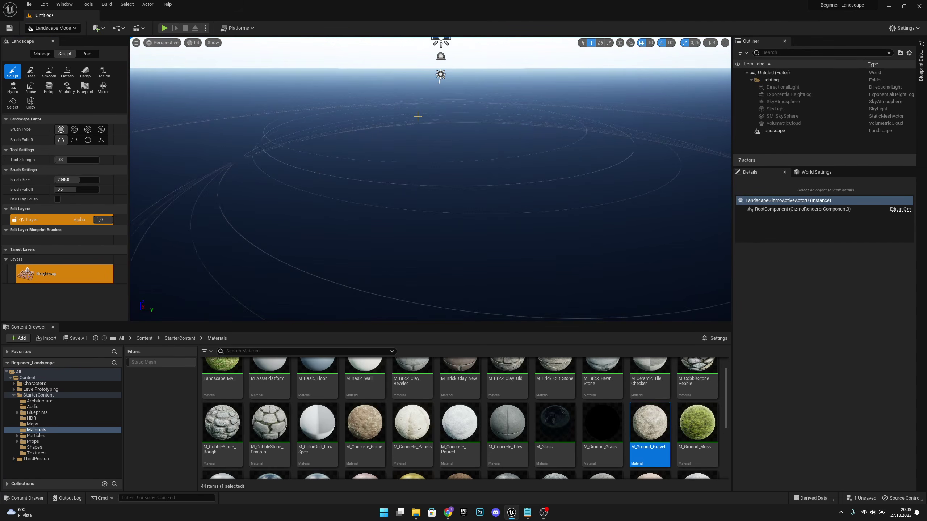
scroll(343, 228, "up", 3)
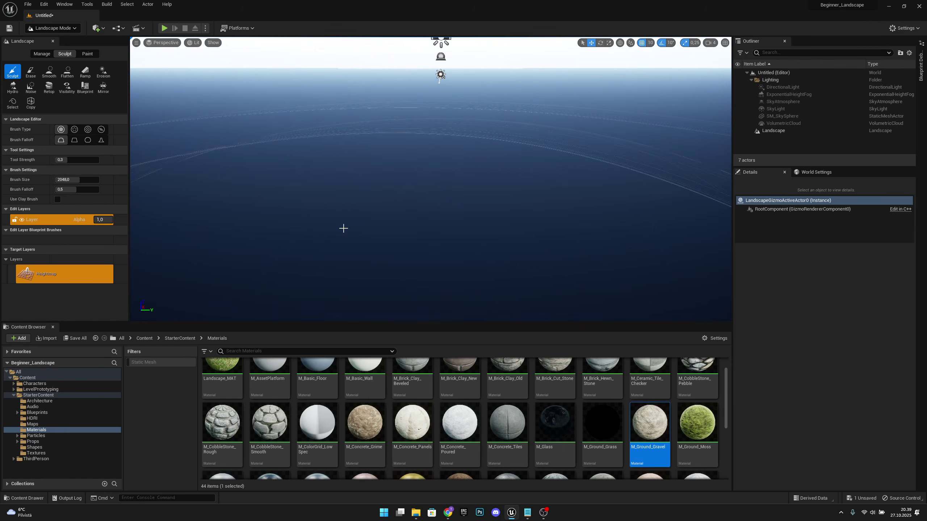
- In Paint mode, create the Grass layer's weight-blended layer info as Grass_LayerInfo in StarterContent/Materials
left_click(88, 54)
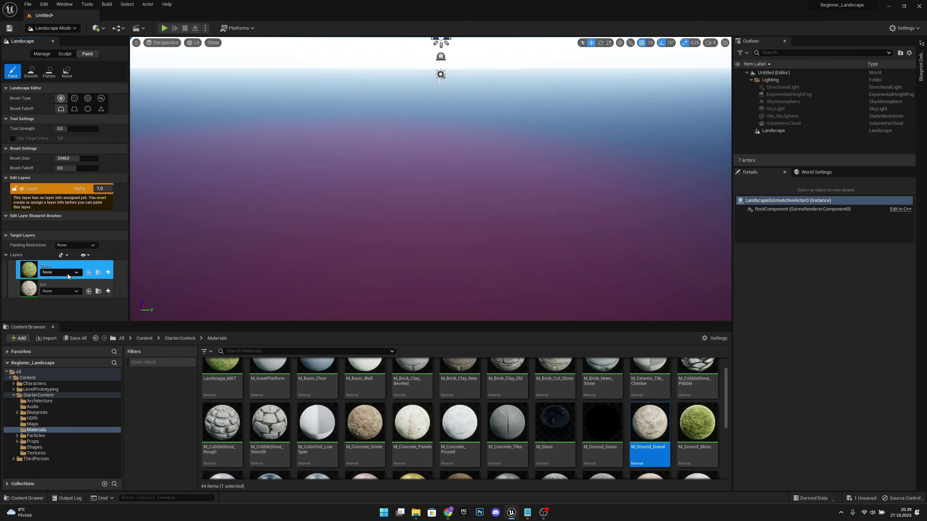
left_click(49, 272)
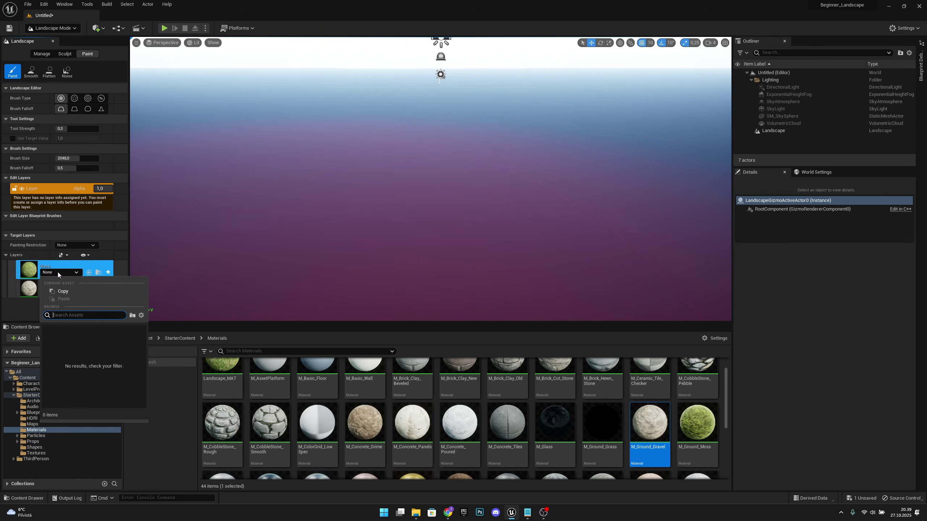
left_click(59, 273)
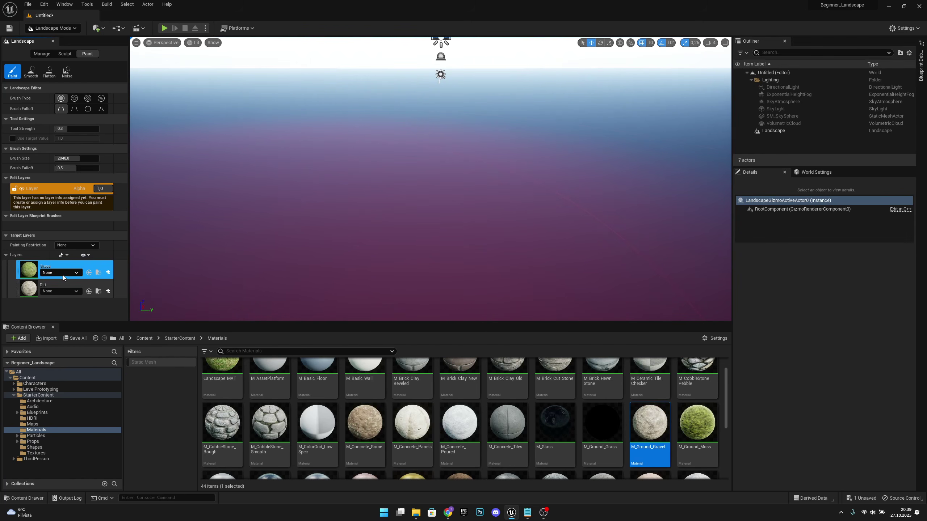
left_click(109, 273)
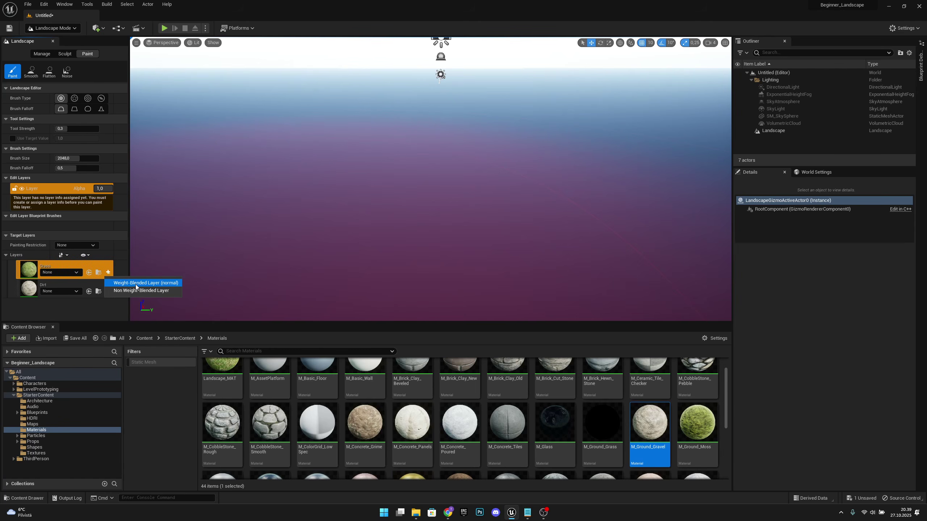
left_click(136, 285)
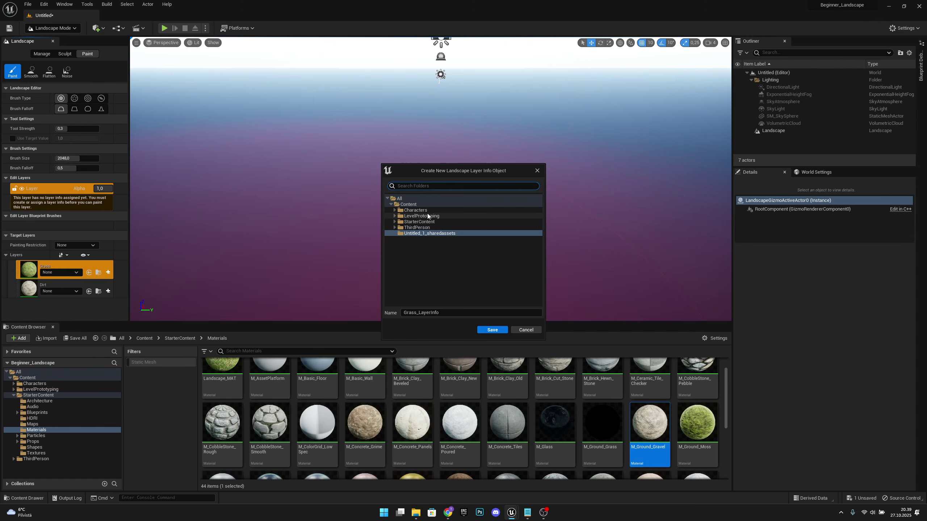
double_click(436, 222)
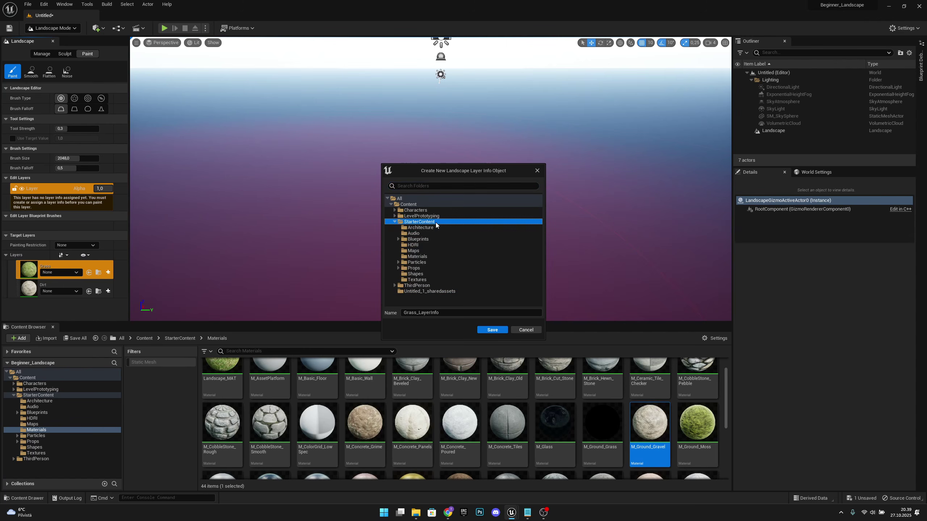
left_click(436, 257)
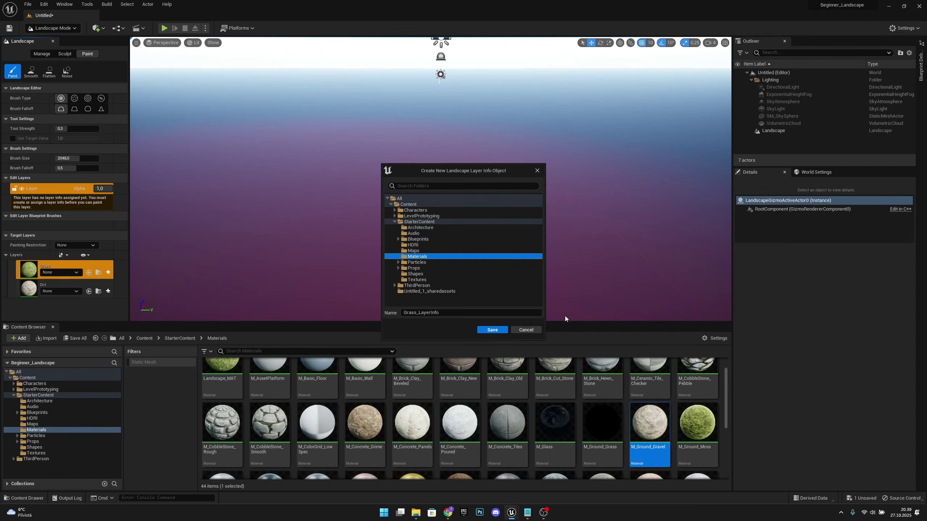
left_click(489, 330)
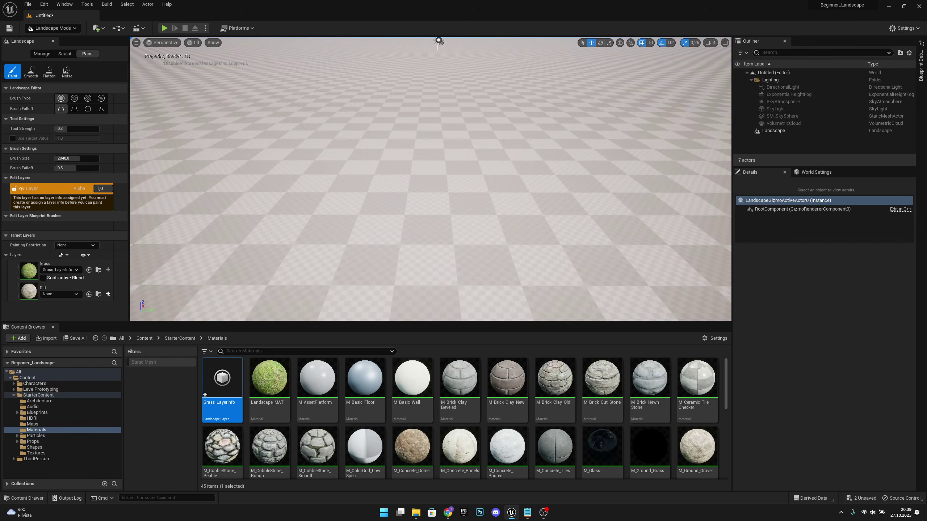
- Brush a test stroke across the foreground of the landscape with the Paint tool
mouse_move(438, 183)
right_mouse_down()
mouse_move(426, 181)
mouse_move(437, 149)
mouse_move(485, 163)
mouse_move(470, 190)
mouse_move(633, 149)
mouse_move(587, 160)
mouse_move(587, 172)
mouse_move(584, 145)
right_mouse_up()
scroll(489, 208, "down", 5)
left_click(514, 213)
left_click_drag(517, 216, 421, 199)
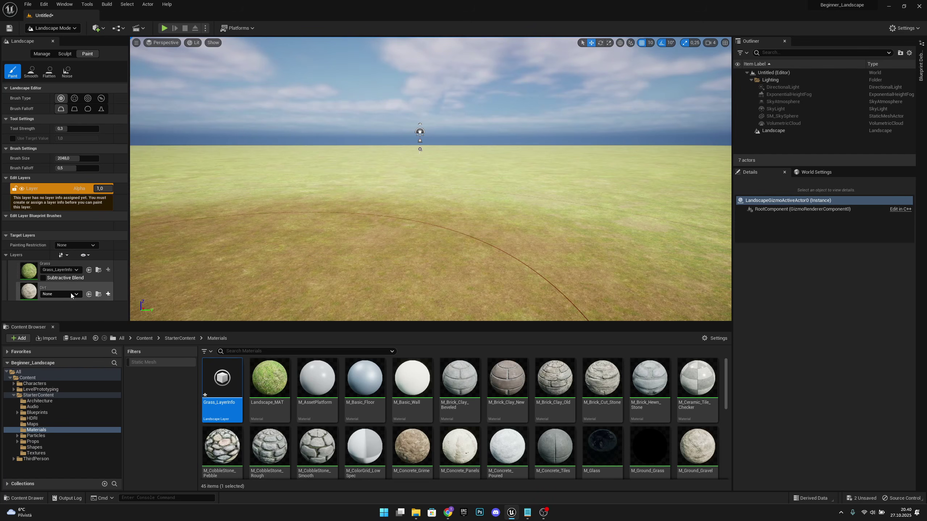
- Create the Dirt layer's weight-blended layer info as Dirt_LayerInfo in StarterContent/Materials
left_click(108, 295)
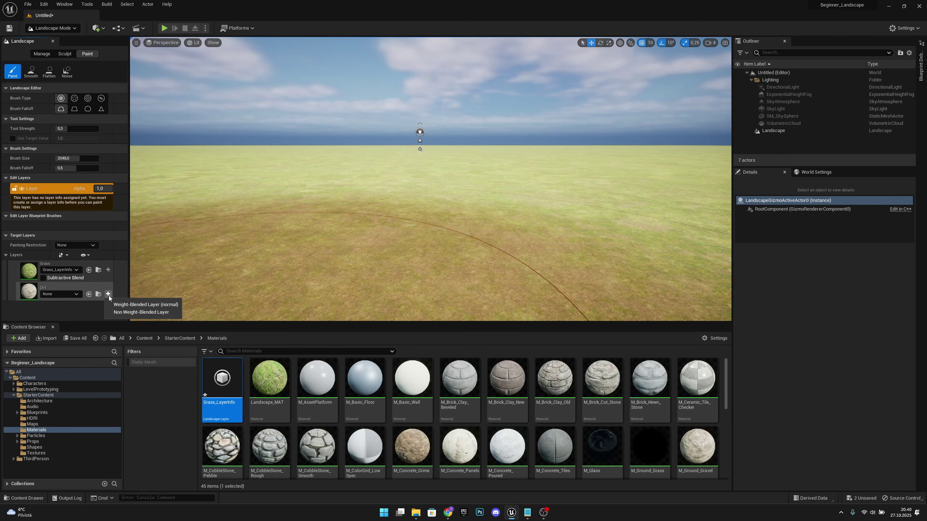
left_click(143, 305)
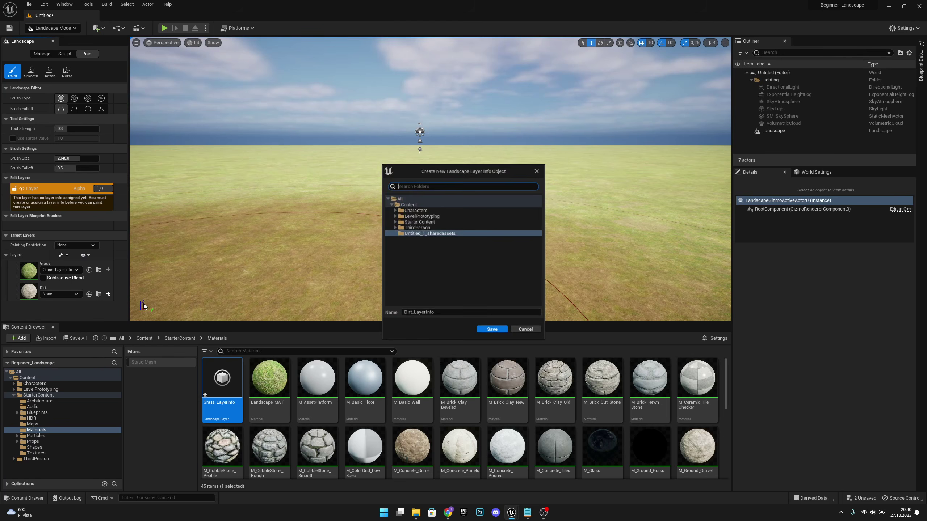
left_click(427, 222)
double_click(427, 222)
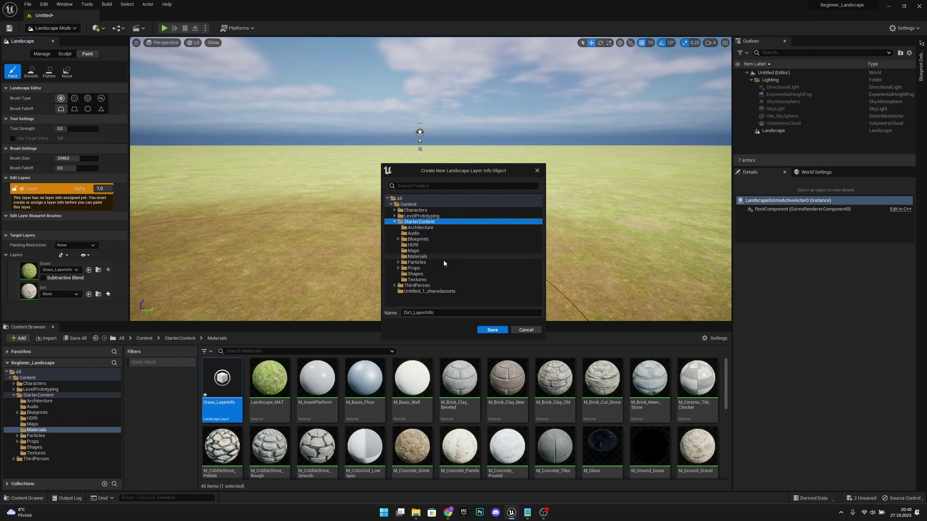
left_click(420, 256)
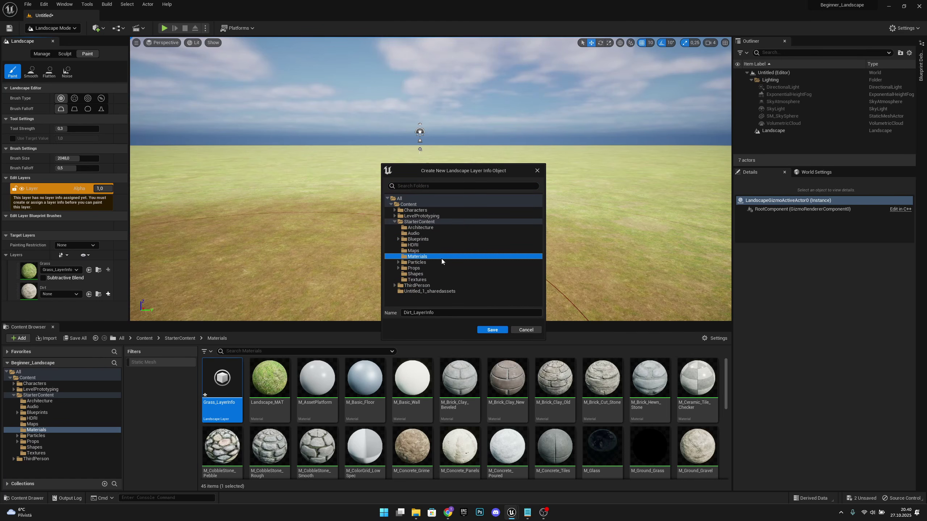
left_click(493, 330)
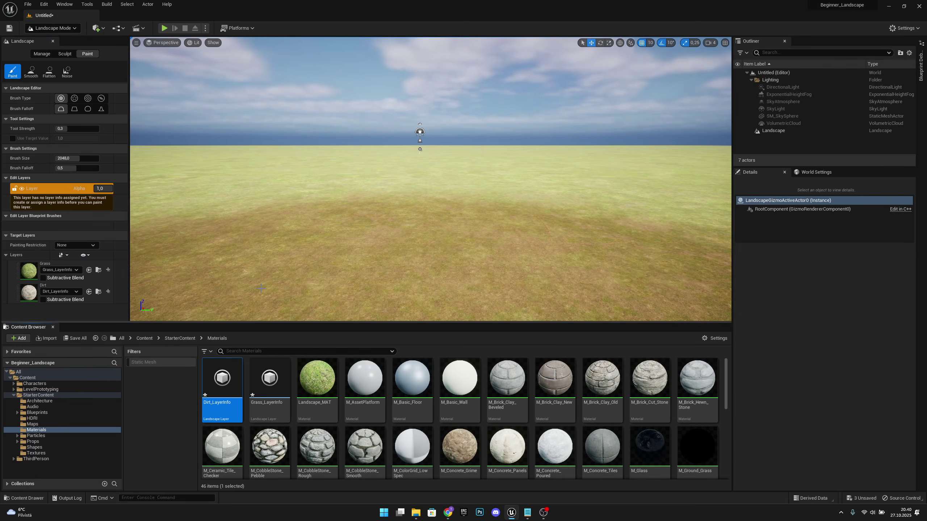
- Switch the landscape tools from Paint to Sculpt
mouse_move(409, 212)
right_mouse_down()
mouse_move(421, 233)
mouse_move(409, 230)
mouse_move(425, 219)
mouse_move(405, 229)
right_mouse_up()
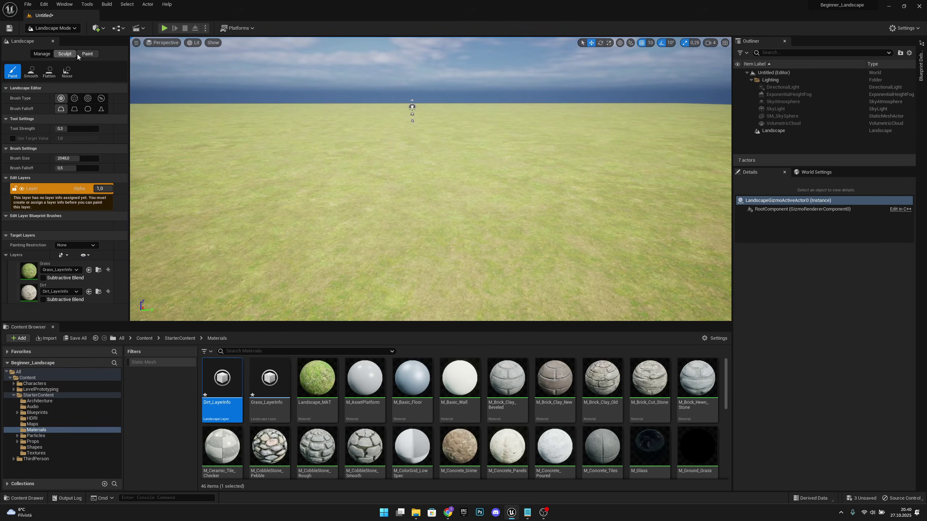
left_click(67, 55)
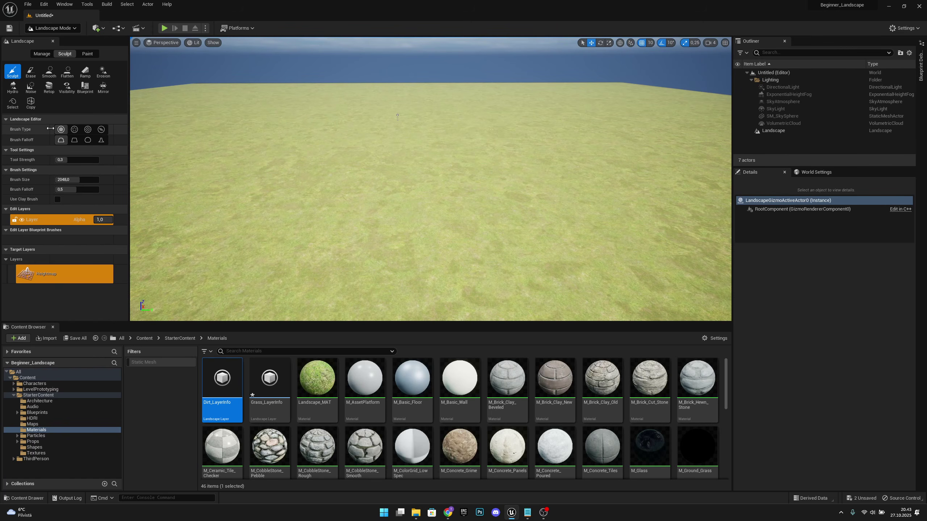
- Try sculpting separate hills on the landscape with the smooth, linear, spherical and tip brush falloffs
mouse_move(362, 207)
left_mouse_down()
mouse_move(331, 175)
mouse_move(466, 186)
mouse_move(527, 222)
mouse_move(387, 226)
mouse_move(346, 172)
mouse_move(387, 190)
left_mouse_up()
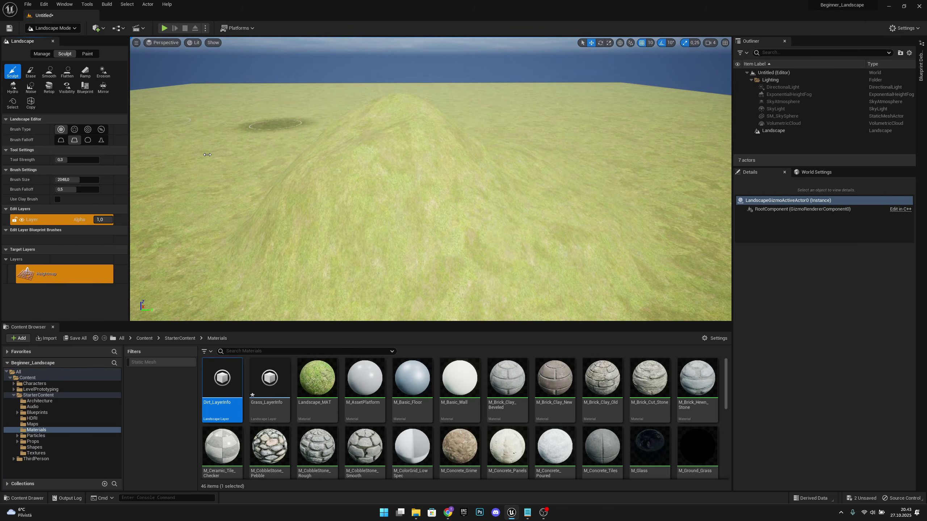
left_click_drag(662, 169, 493, 187)
left_click(88, 139)
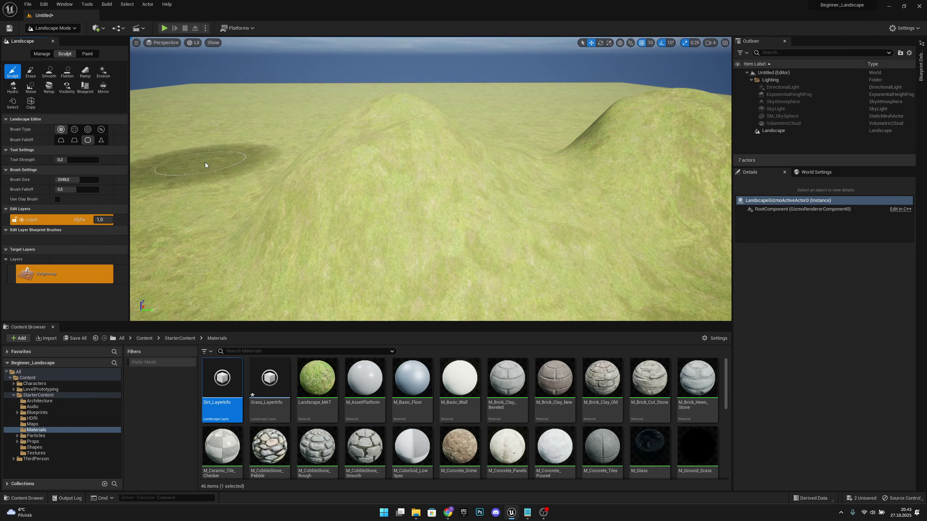
left_click_drag(206, 162, 205, 161)
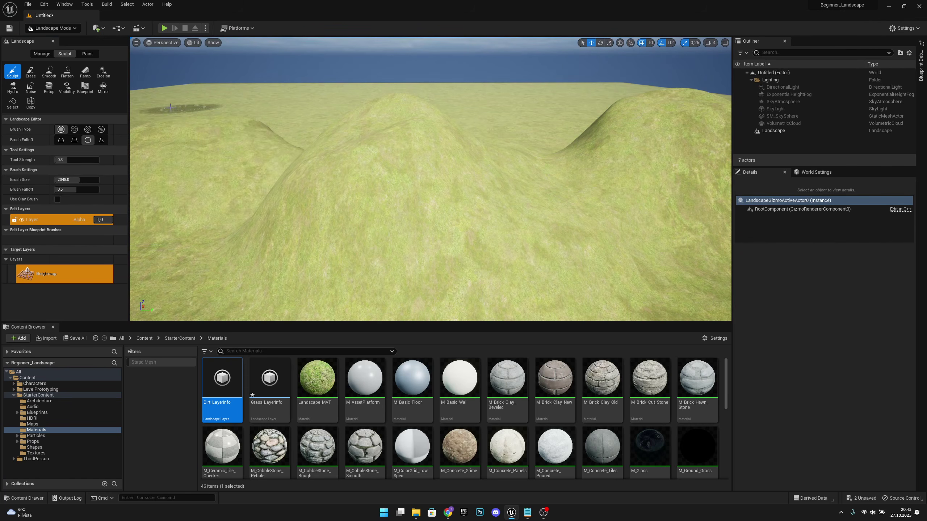
right_click_drag(248, 173, 191, 177)
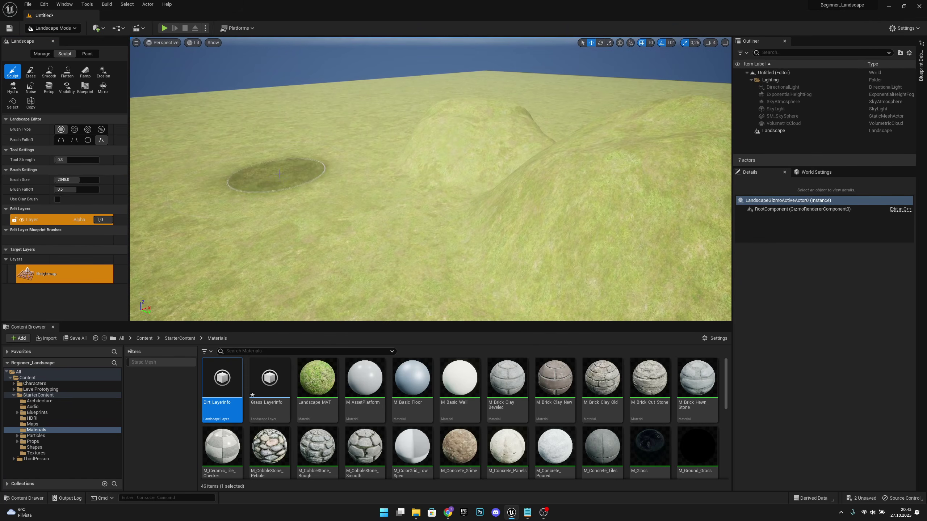
left_click_drag(279, 174, 285, 172)
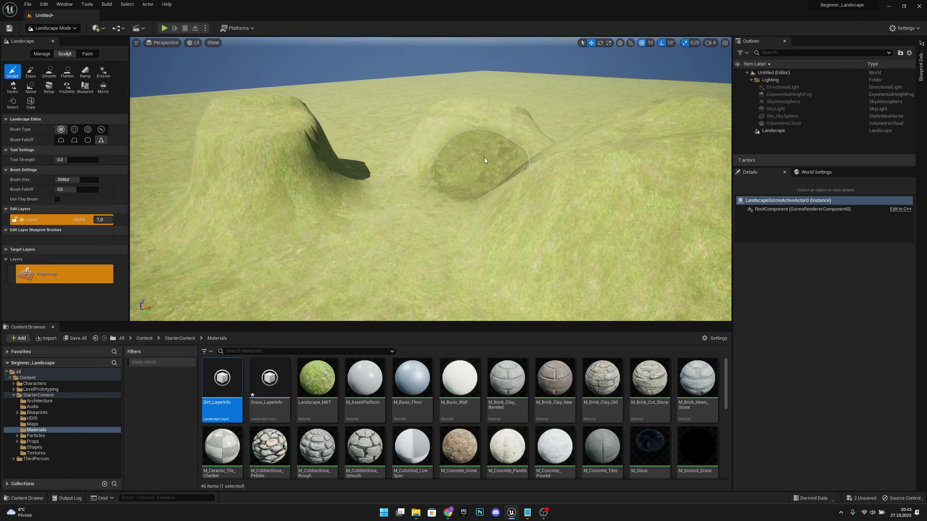
mouse_move(484, 158)
right_mouse_down()
mouse_move(585, 160)
mouse_move(405, 160)
mouse_move(413, 155)
right_mouse_up()
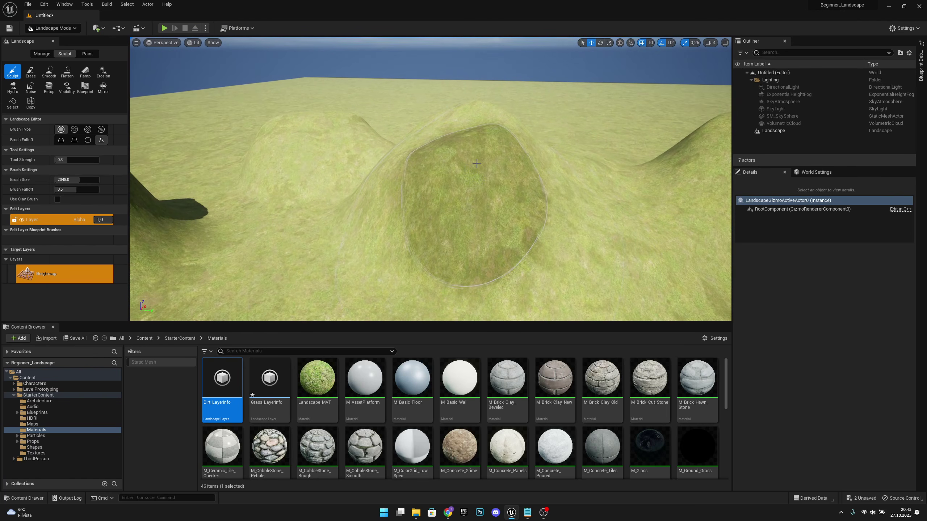
- Undo all the test hills sculpted on the landscape
key("ctrl+z")
key("ctrl+z")
key("ctrl+z")
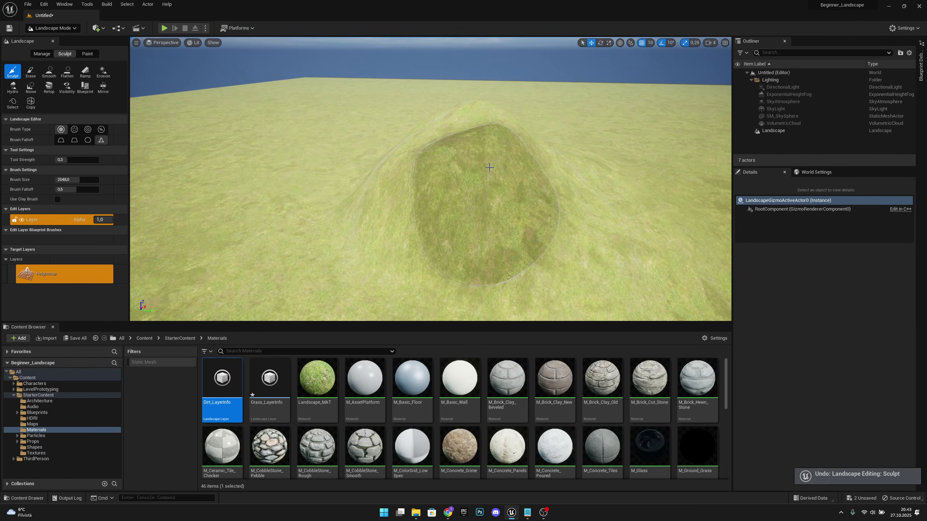
key("ctrl+z")
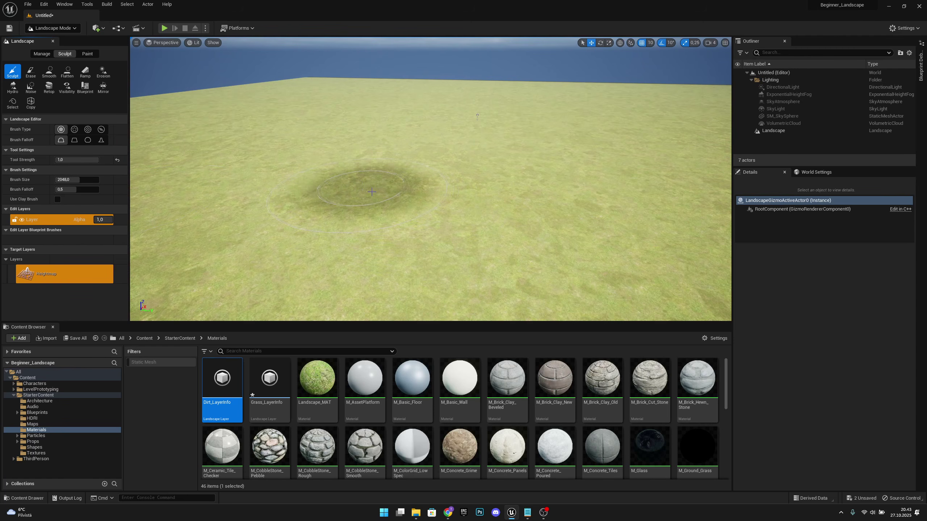
- Sculpt two tall hills side by side at tool strength 1.0 and a low mound beside them at strength 0.136
left_click_drag(344, 188, 350, 182)
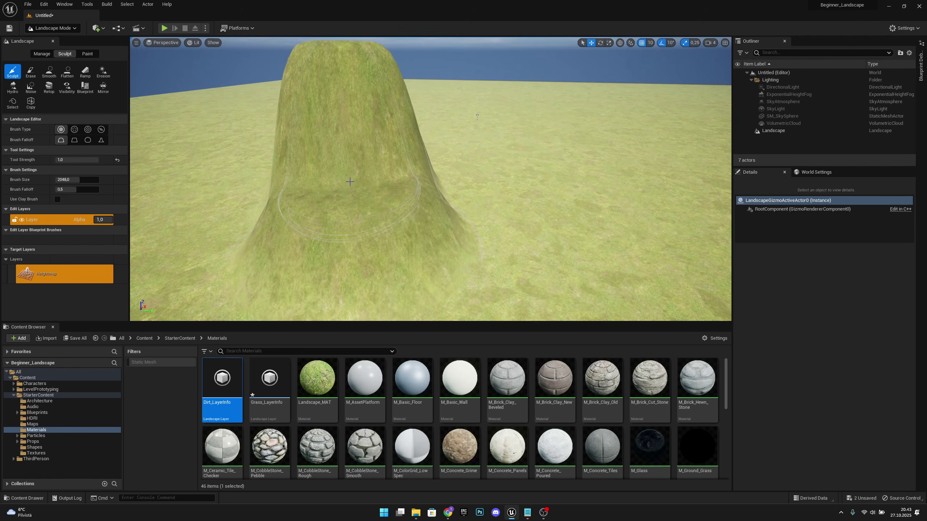
left_click_drag(559, 207, 560, 204)
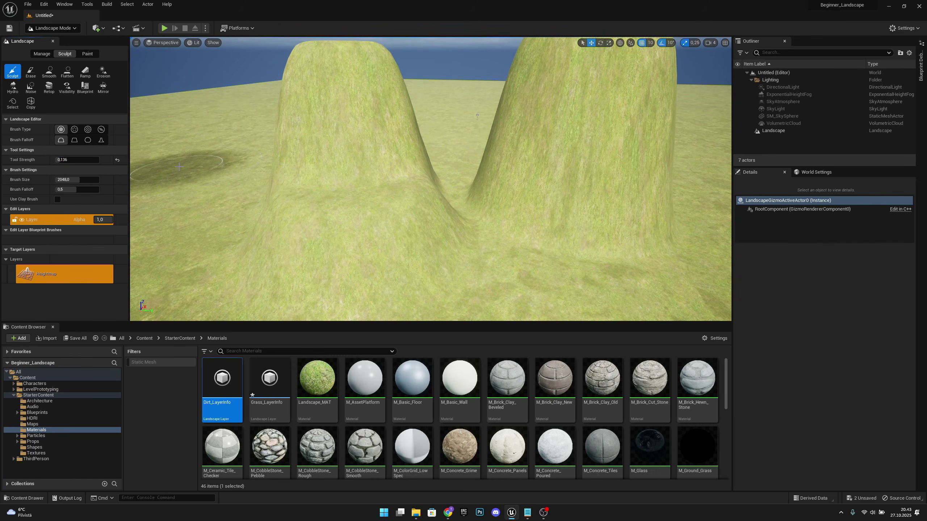
mouse_move(179, 167)
left_mouse_down()
mouse_move(221, 178)
mouse_move(262, 208)
left_mouse_up()
right_click_drag(262, 208, 215, 197)
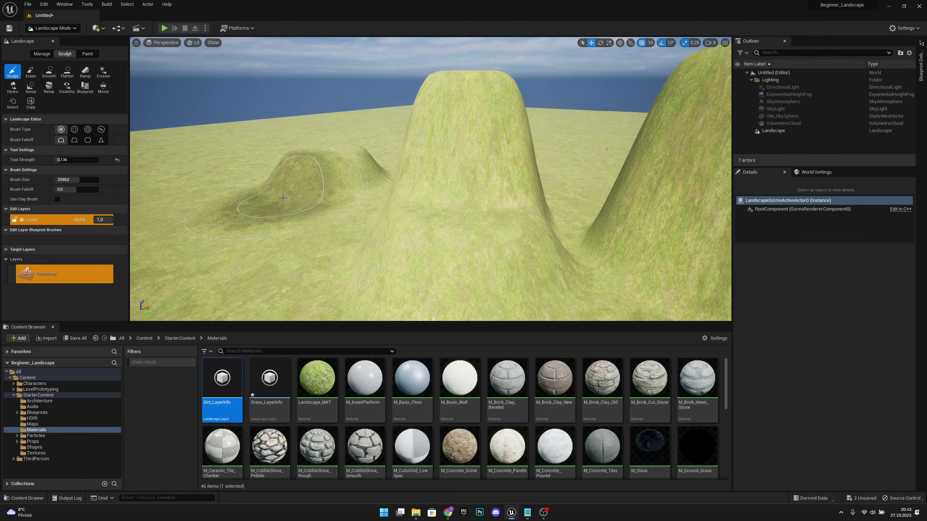
mouse_move(283, 198)
left_mouse_down()
mouse_move(361, 199)
mouse_move(384, 179)
mouse_move(398, 180)
mouse_move(376, 201)
left_mouse_up()
- Raise a broad area around the mound and nearest tall hill with a brush size of about 5128, undoing the last stroke
left_click_drag(74, 178, 96, 179)
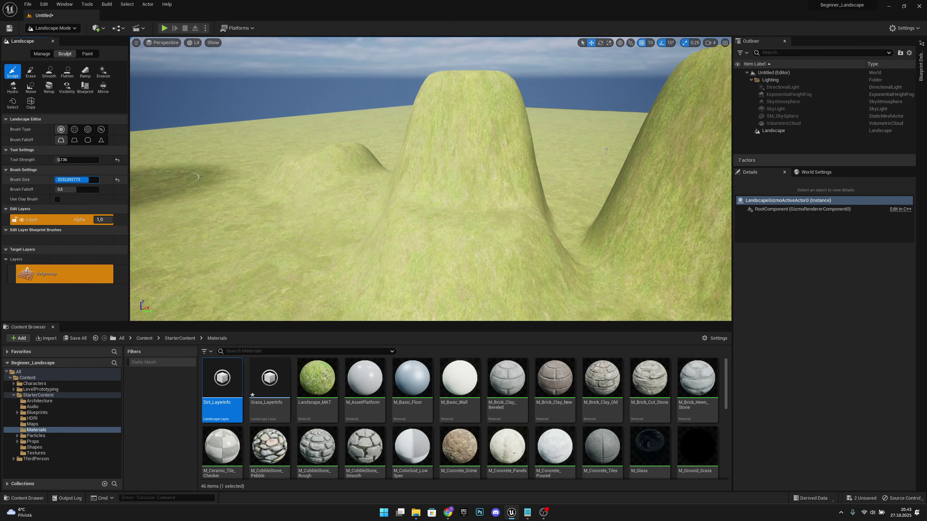
left_click_drag(233, 204, 237, 201)
key("ctrl+z")
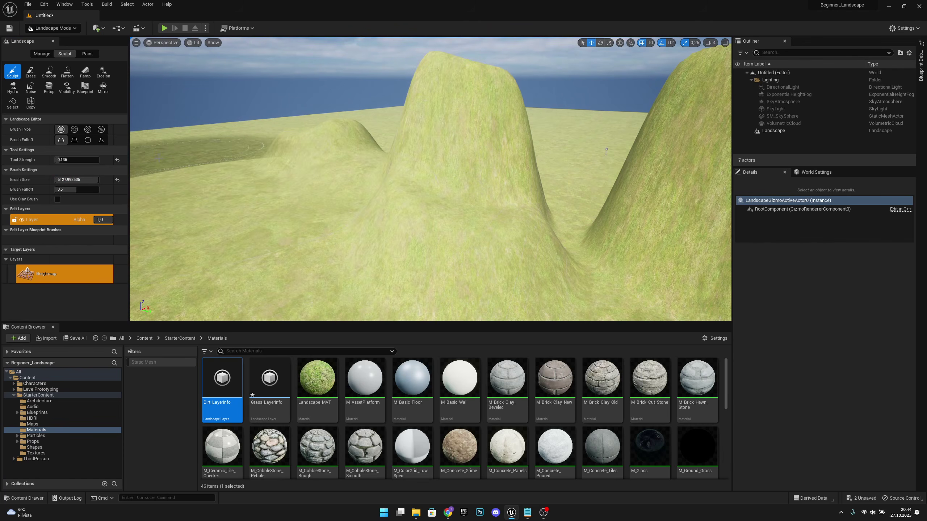
- At tool strength 1.0 and brush falloff 1.0, sculpt a tiny spike with brush size about 89 and a pointed hill with about 989
left_click_drag(95, 179, 55, 179)
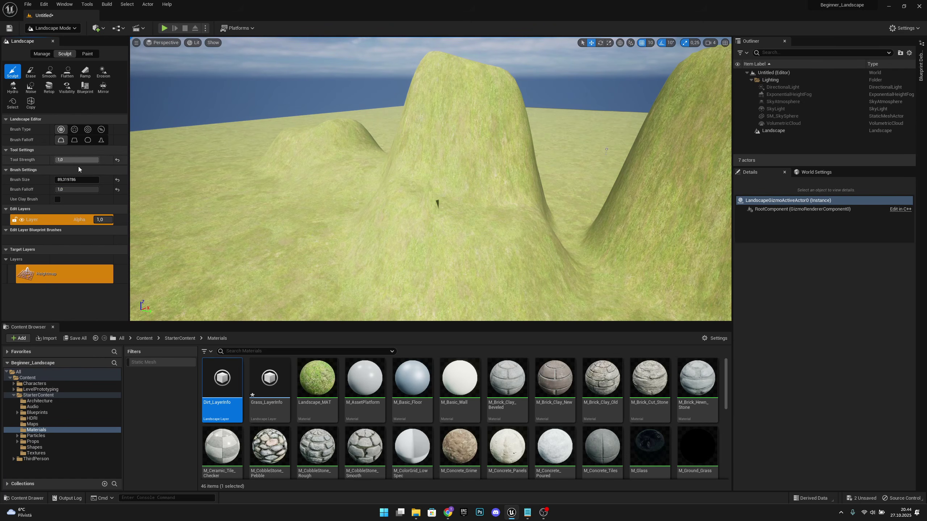
left_click_drag(77, 179, 87, 179)
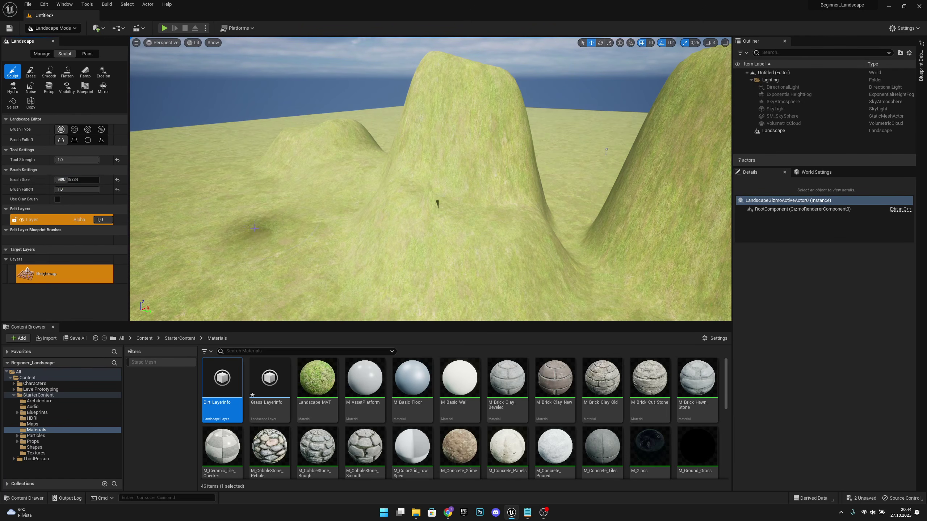
left_click_drag(255, 231, 408, 236)
mouse_move(414, 226)
right_mouse_down()
mouse_move(314, 238)
mouse_move(413, 245)
right_mouse_up()
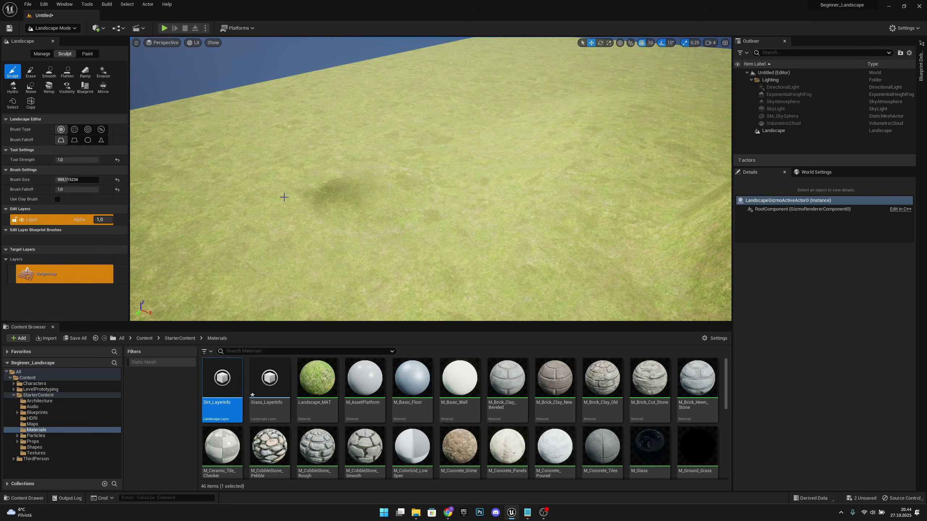
- Sculpt a sheer-sided stepped block with brush falloff 0.0 and a flat-topped hill next to it with falloff about 0.184
left_click(77, 189)
type("0,008")
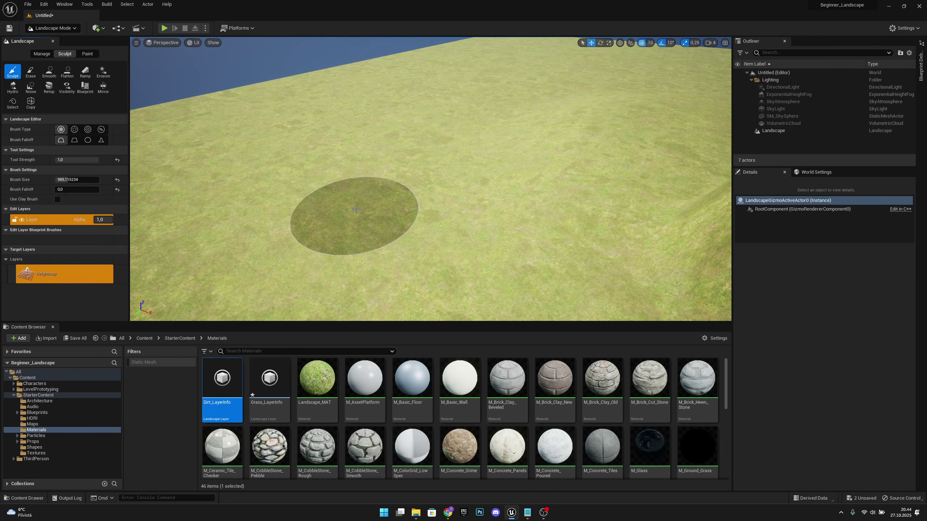
left_click_drag(355, 209, 347, 183)
mouse_move(347, 183)
right_mouse_down()
mouse_move(336, 179)
mouse_move(345, 163)
mouse_move(341, 188)
mouse_move(344, 175)
mouse_move(367, 181)
right_mouse_up()
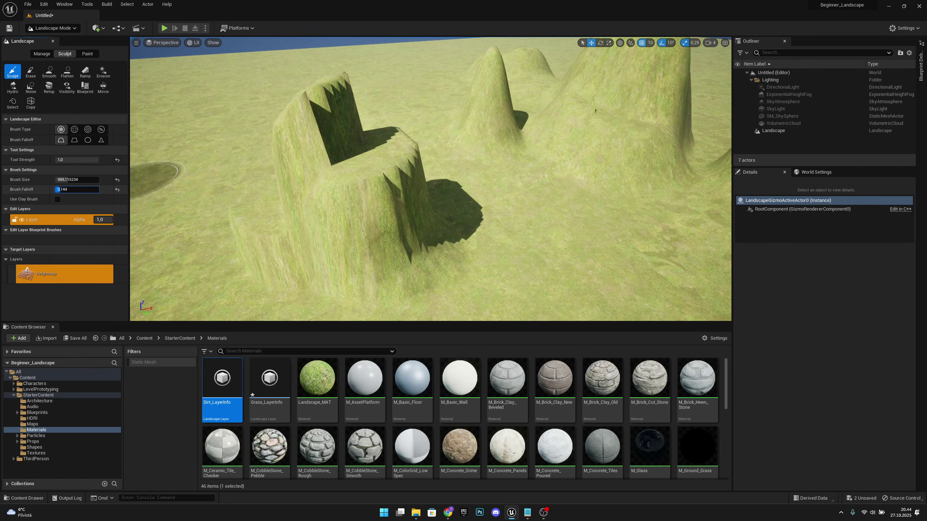
left_click_drag(525, 230, 529, 207)
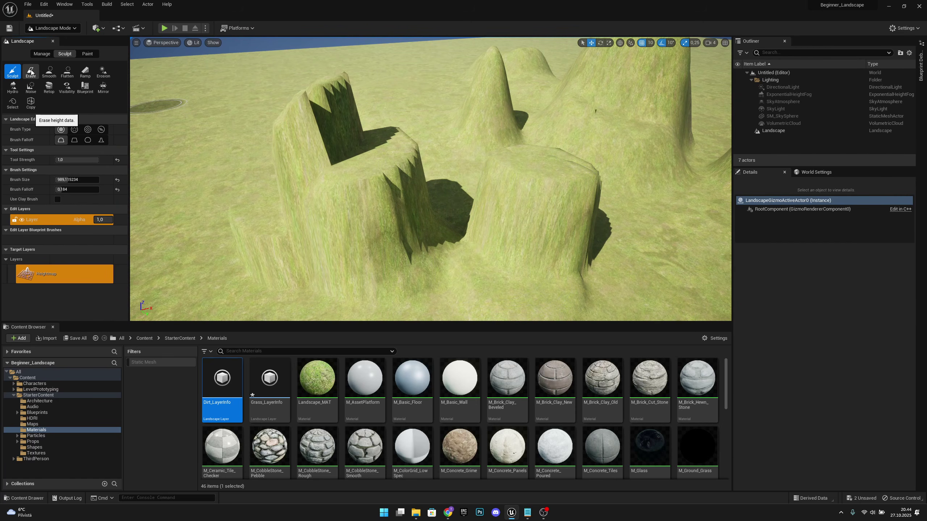
- Erase the stepped block and the flat-topped hill next to it at tool strength 1.0
left_click(31, 73)
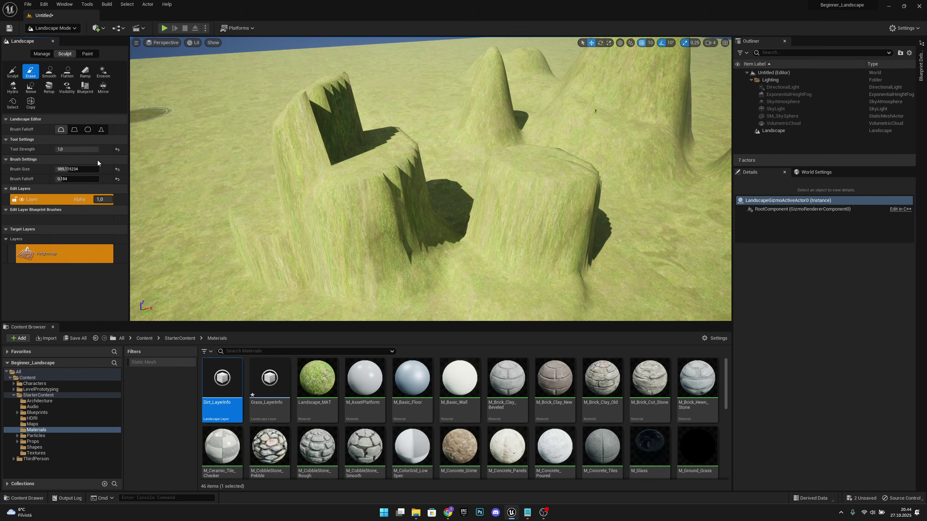
mouse_move(223, 173)
right_mouse_down()
mouse_move(252, 157)
mouse_move(293, 158)
right_mouse_up()
mouse_move(475, 237)
left_mouse_down()
mouse_move(484, 256)
mouse_move(464, 252)
mouse_move(480, 238)
mouse_move(453, 233)
mouse_move(497, 209)
mouse_move(465, 179)
mouse_move(420, 188)
mouse_move(365, 221)
mouse_move(382, 176)
mouse_move(290, 241)
mouse_move(308, 189)
mouse_move(359, 146)
mouse_move(444, 164)
left_mouse_up()
mouse_move(451, 166)
right_mouse_down()
mouse_move(497, 135)
mouse_move(481, 129)
mouse_move(500, 135)
mouse_move(493, 137)
right_mouse_up()
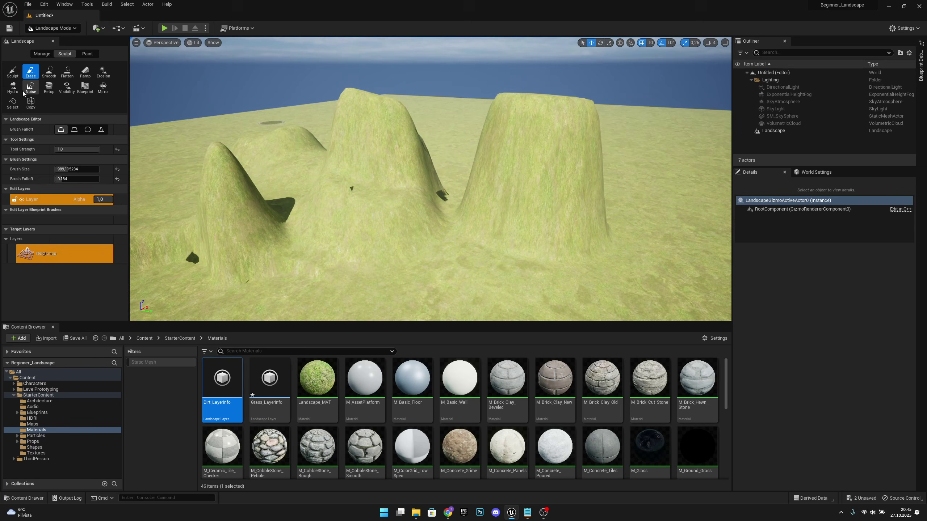
- Dig a trench into the ground at the foot of the large flat-topped hill with the Sculpt tool
left_click(16, 72)
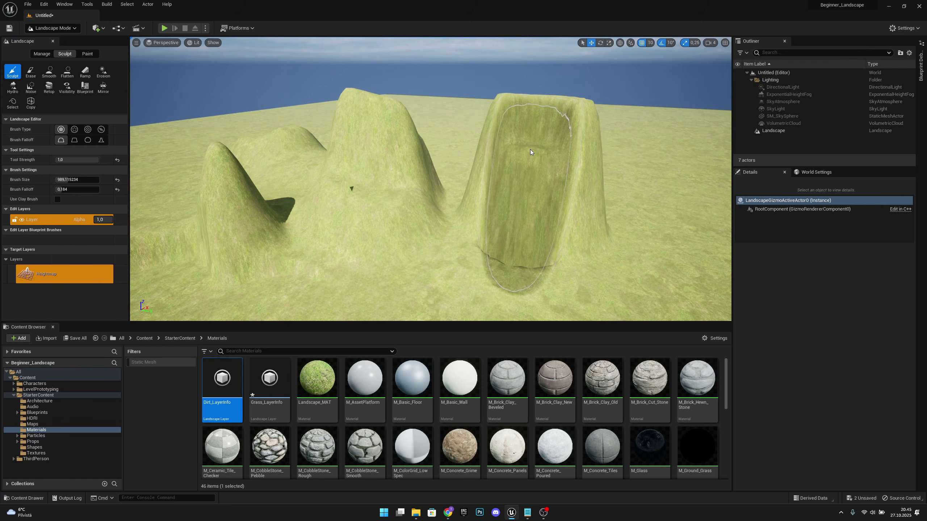
mouse_move(565, 157)
right_mouse_down()
mouse_move(555, 164)
mouse_move(645, 123)
right_mouse_up()
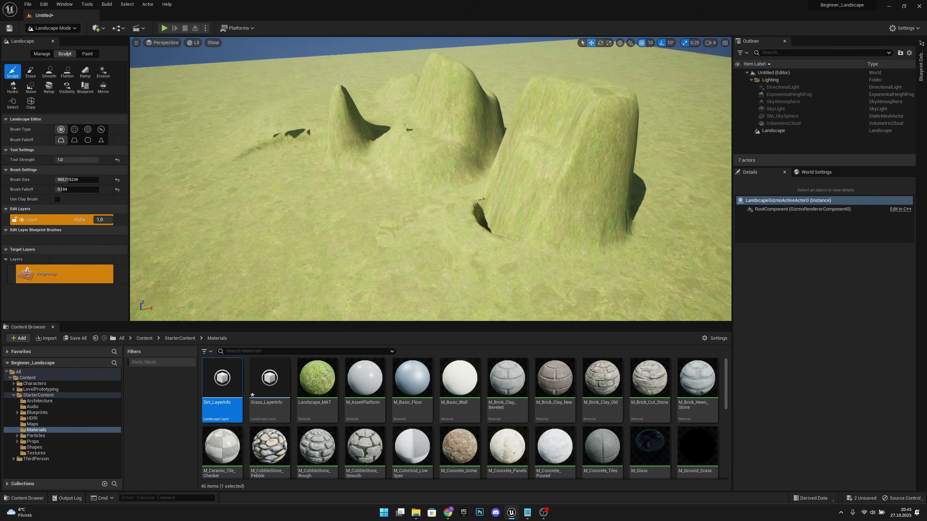
right_click_drag(480, 242, 479, 242)
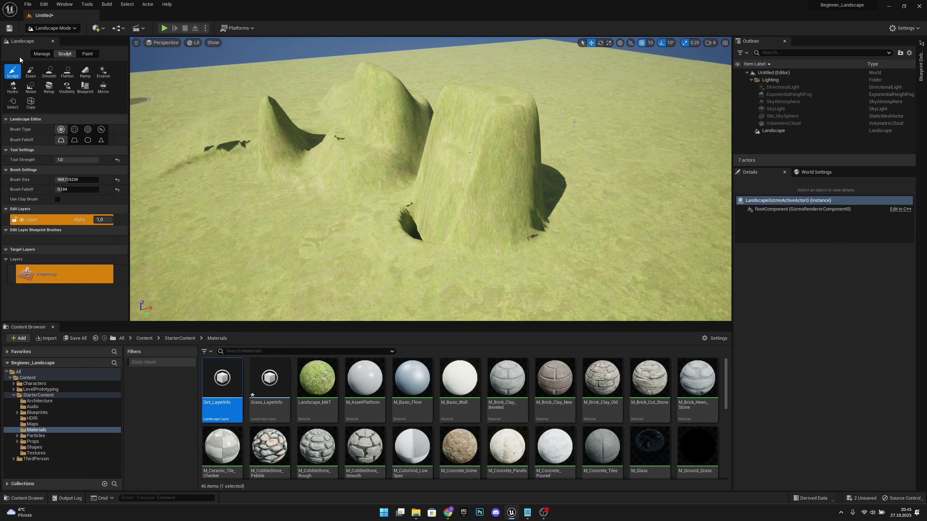
left_click_drag(463, 219, 471, 219)
mouse_move(567, 200)
right_mouse_down()
mouse_move(562, 267)
mouse_move(568, 200)
right_mouse_up()
- Erase the tall hills down to ground level and smooth the jagged ridges left on the terrain
left_click(30, 72)
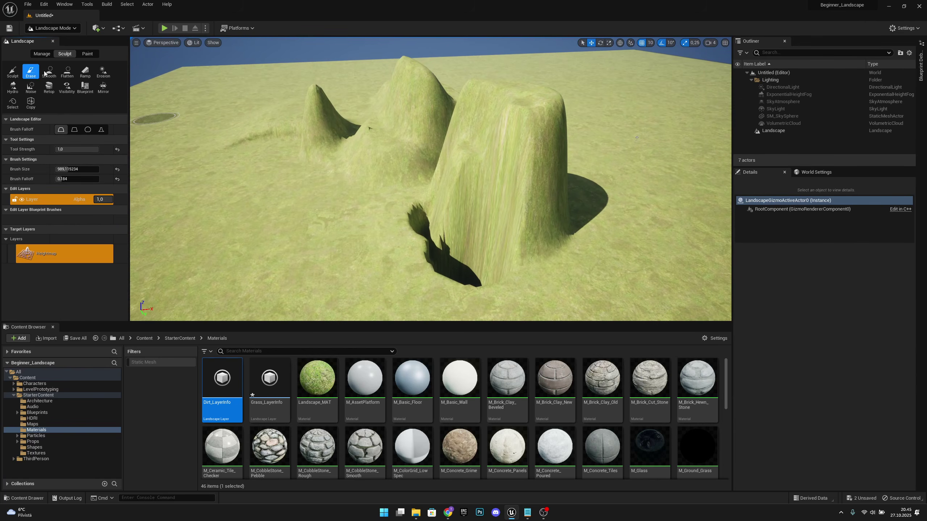
mouse_move(478, 165)
left_mouse_down()
mouse_move(523, 146)
mouse_move(547, 104)
mouse_move(511, 277)
mouse_move(429, 269)
mouse_move(534, 251)
mouse_move(581, 226)
mouse_move(569, 175)
mouse_move(493, 165)
mouse_move(391, 213)
mouse_move(527, 155)
mouse_move(383, 166)
mouse_move(331, 217)
mouse_move(484, 132)
mouse_move(402, 135)
mouse_move(414, 140)
left_mouse_up()
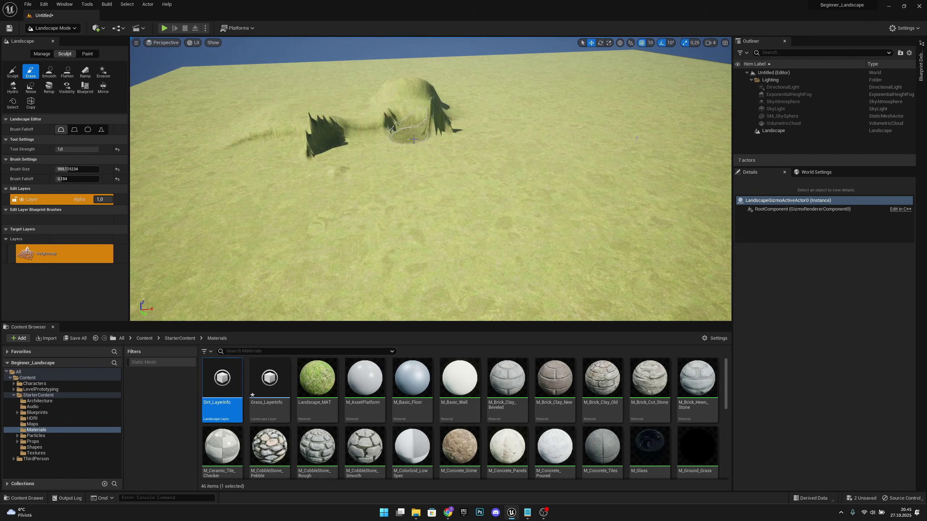
mouse_move(219, 118)
right_mouse_down()
mouse_move(210, 110)
mouse_move(200, 120)
mouse_move(205, 100)
mouse_move(212, 108)
right_mouse_up()
left_click(45, 71)
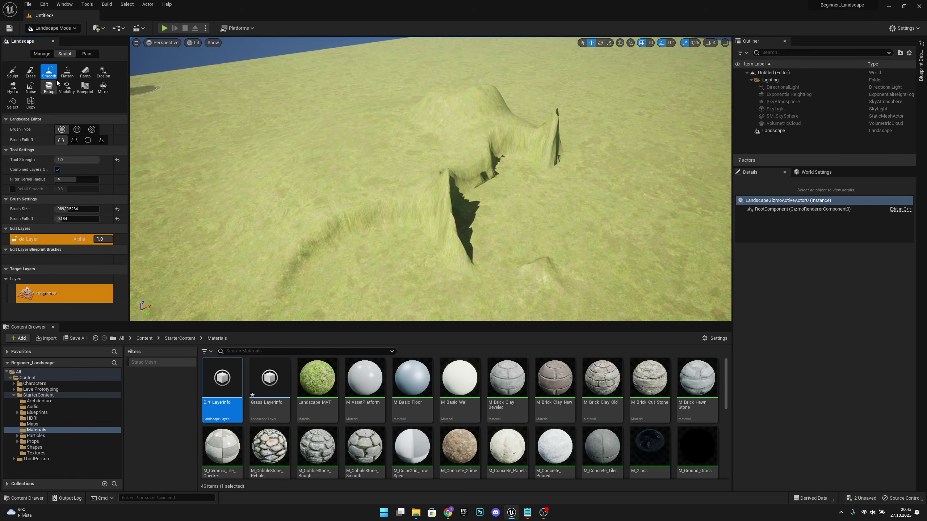
mouse_move(450, 233)
left_mouse_down()
mouse_move(445, 205)
mouse_move(495, 178)
mouse_move(306, 242)
mouse_move(313, 284)
left_mouse_up()
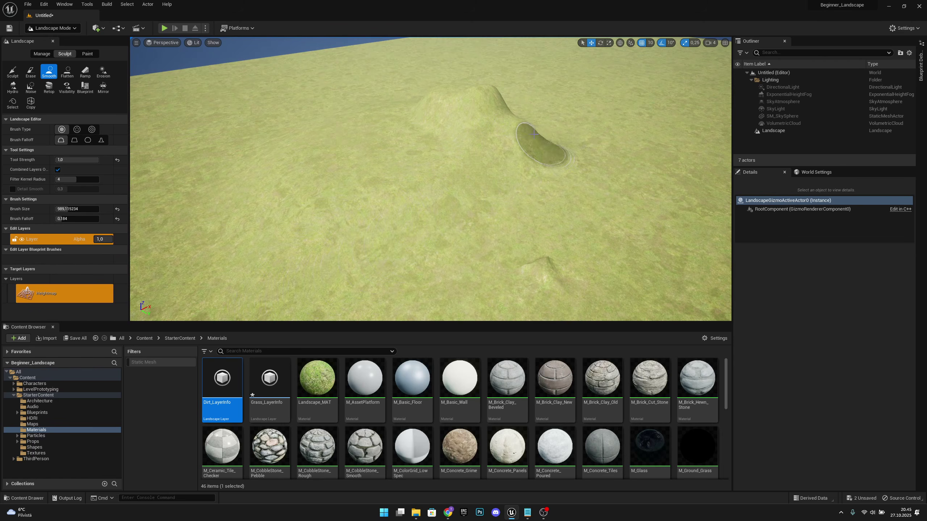
- Extend the remaining hilltop into a level plateau with the Flatten tool at strength 1.0, undoing the last stroke
left_click(67, 72)
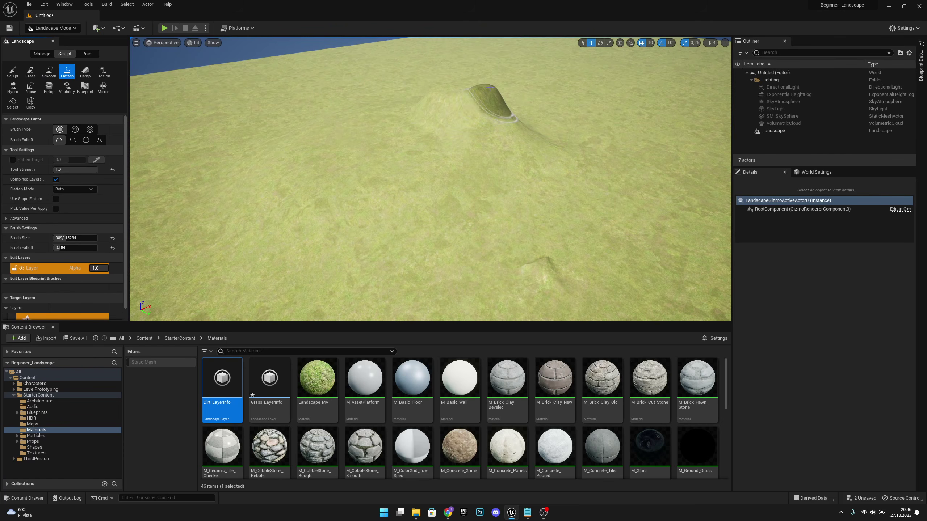
right_click_drag(513, 125, 532, 135)
mouse_move(511, 127)
left_mouse_down()
mouse_move(497, 222)
mouse_move(486, 192)
mouse_move(448, 216)
mouse_move(500, 138)
mouse_move(466, 150)
mouse_move(507, 162)
mouse_move(477, 175)
mouse_move(498, 137)
left_mouse_up()
key("ctrl+z")
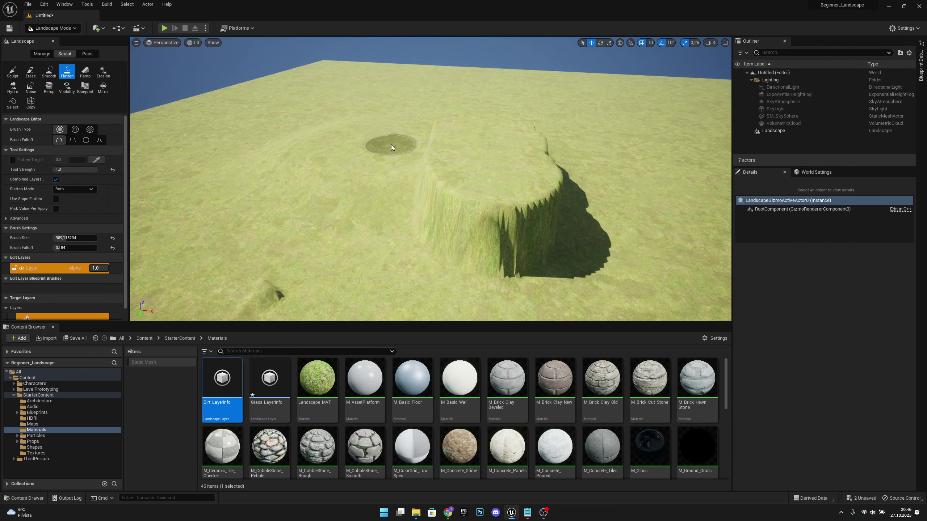
- Place two ramp points on a flat part of the landscape and raise the second one high above the ground
key("w")
mouse_move(391, 145)
right_mouse_down()
mouse_move(369, 135)
mouse_move(341, 146)
mouse_move(261, 124)
right_mouse_up()
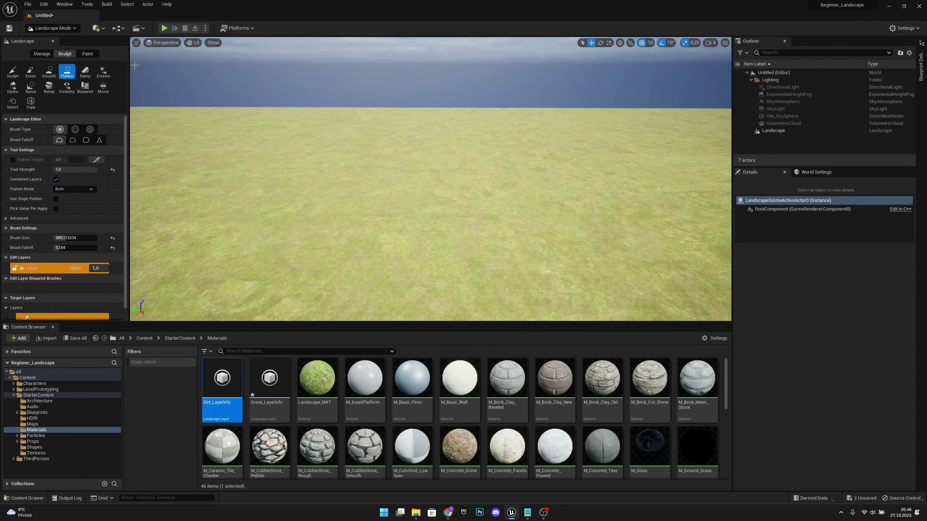
left_click(86, 71)
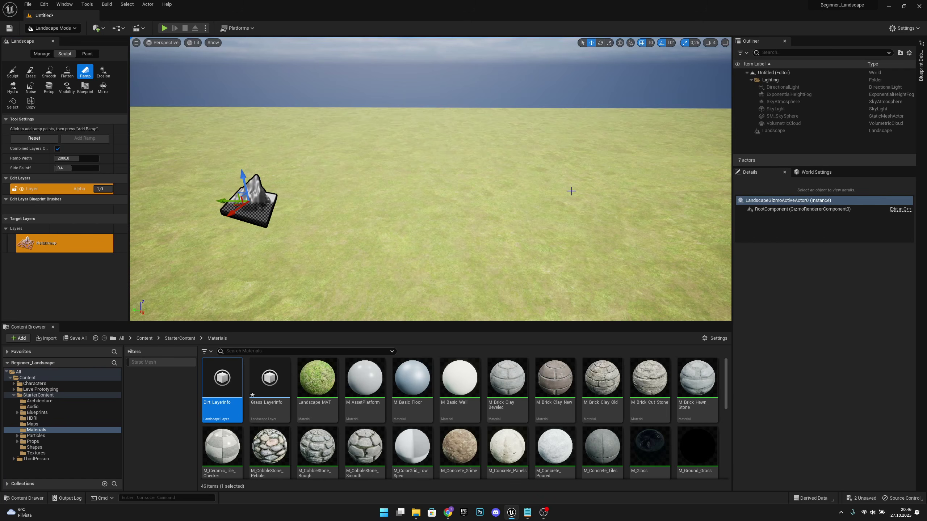
left_click(560, 192)
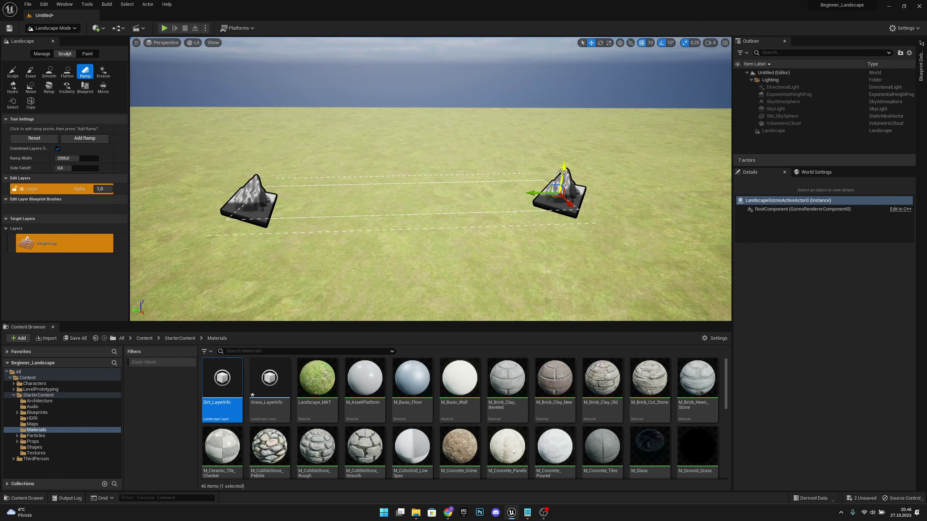
left_click_drag(562, 173, 584, 52)
right_click_drag(548, 154, 542, 178)
key("s")
key("w")
key("s")
key("w")
key("s")
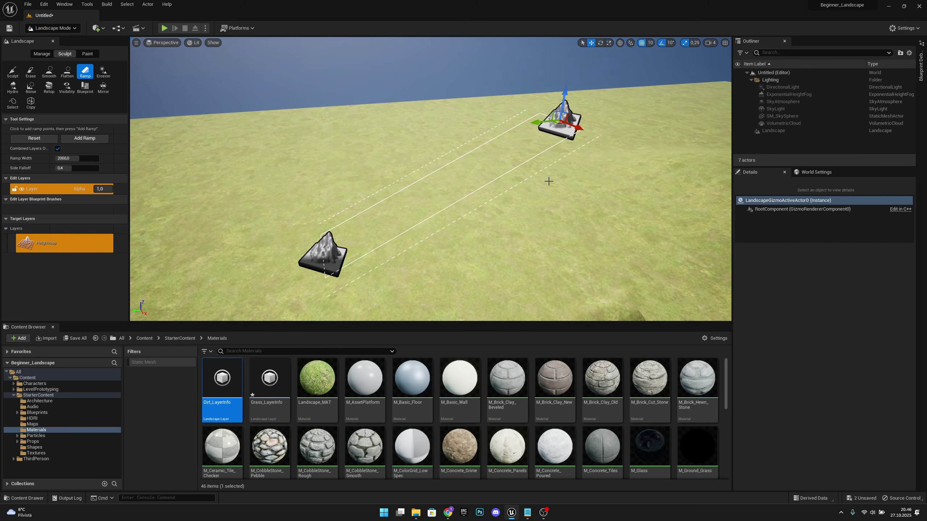
- Try adding the ramp with width 2000 and side falloff 0.4, and undo it
left_click(80, 138)
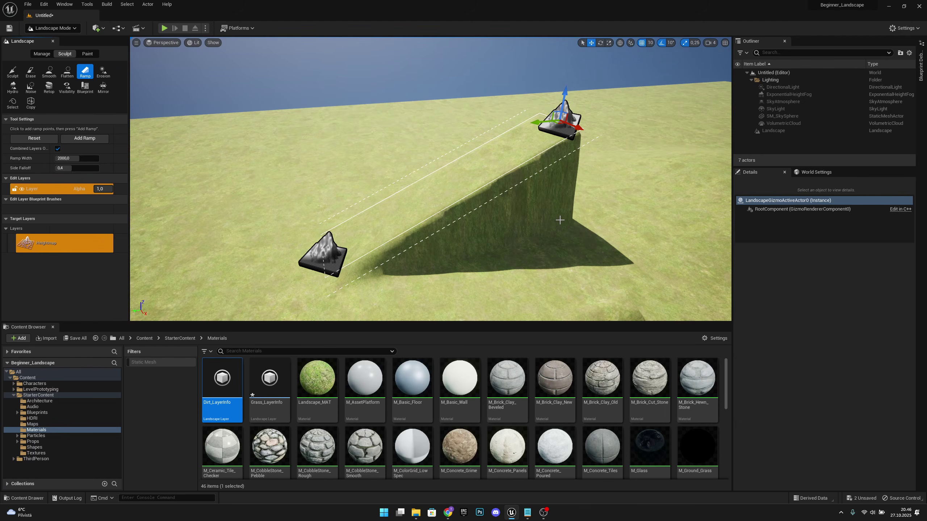
key("ctrl+z")
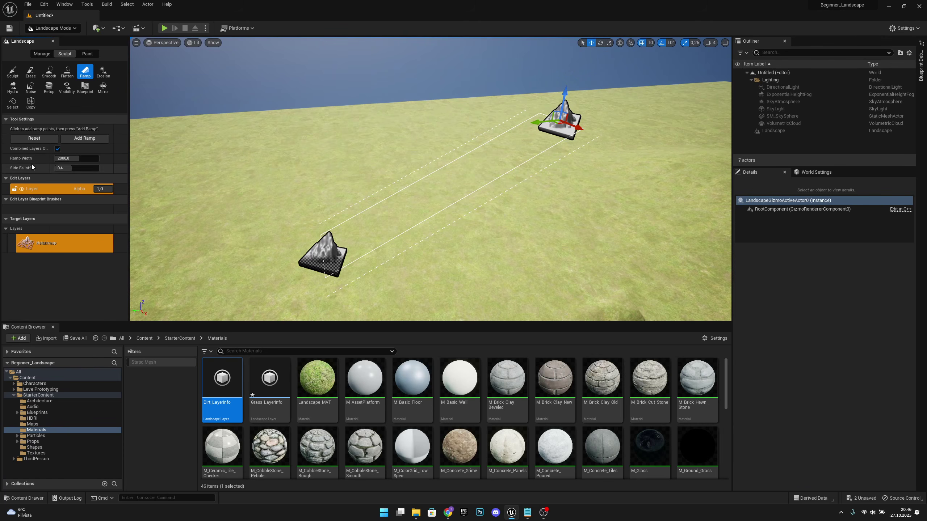
- Set the ramp width to about 1673 and try the ramp with side falloffs of 0.0 and 1.0, undoing each one
left_click_drag(87, 157, 58, 168)
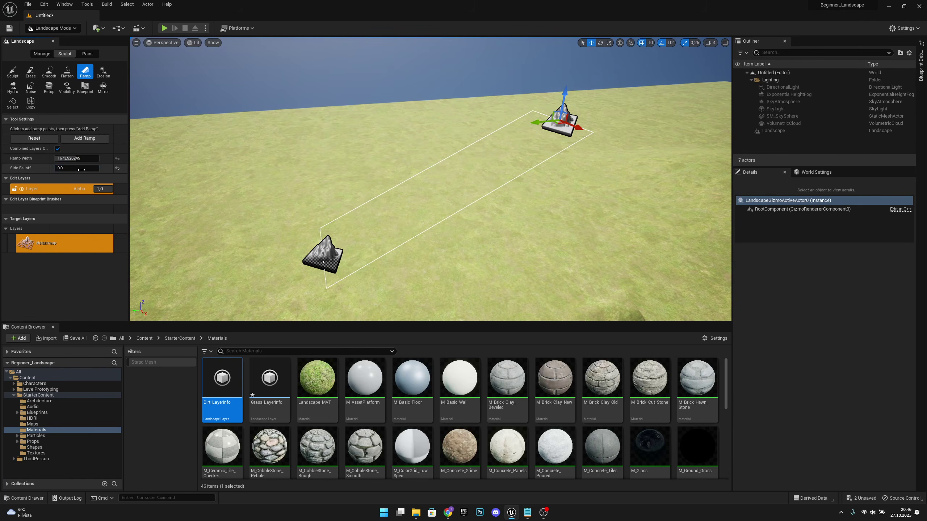
left_click(84, 138)
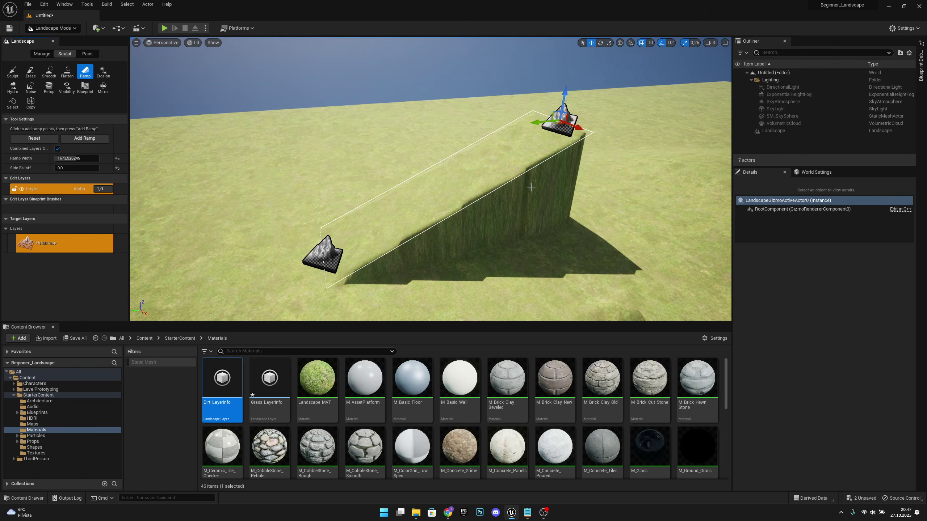
key("ctrl+z")
left_click_drag(62, 168, 98, 168)
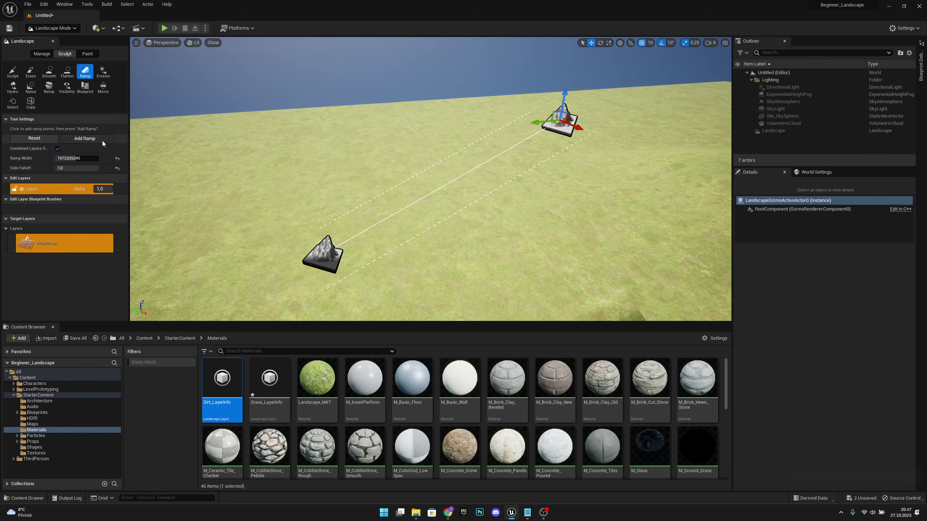
left_click(102, 141)
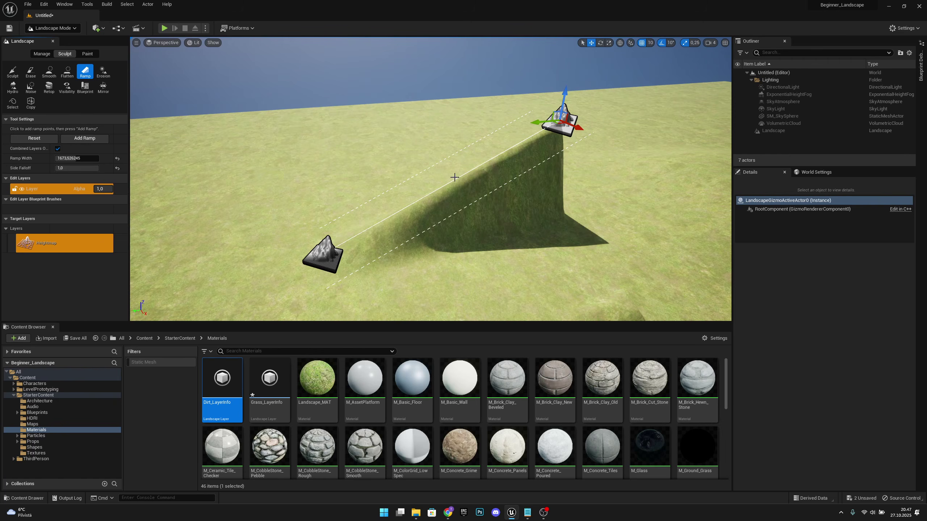
key("ctrl+z")
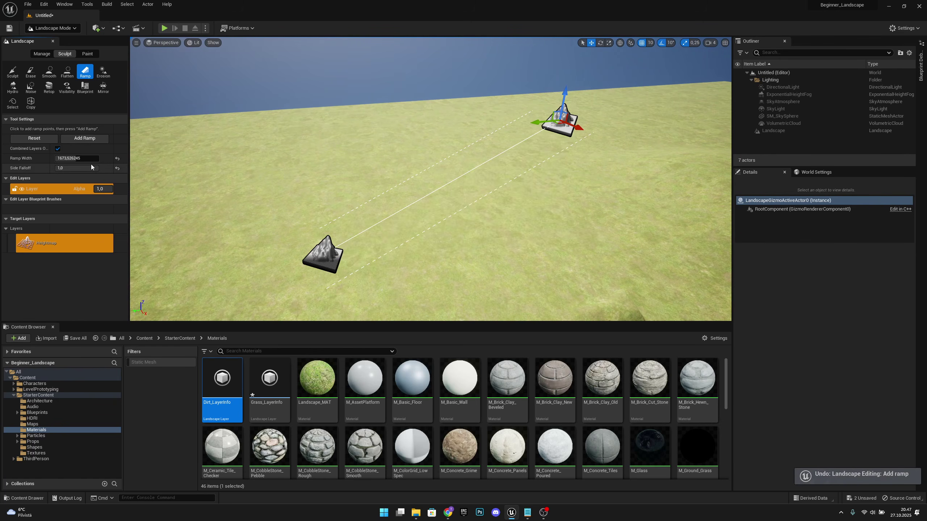
- Add the ramp between the two points with a side falloff of 0.48
left_click_drag(96, 168, 75, 168)
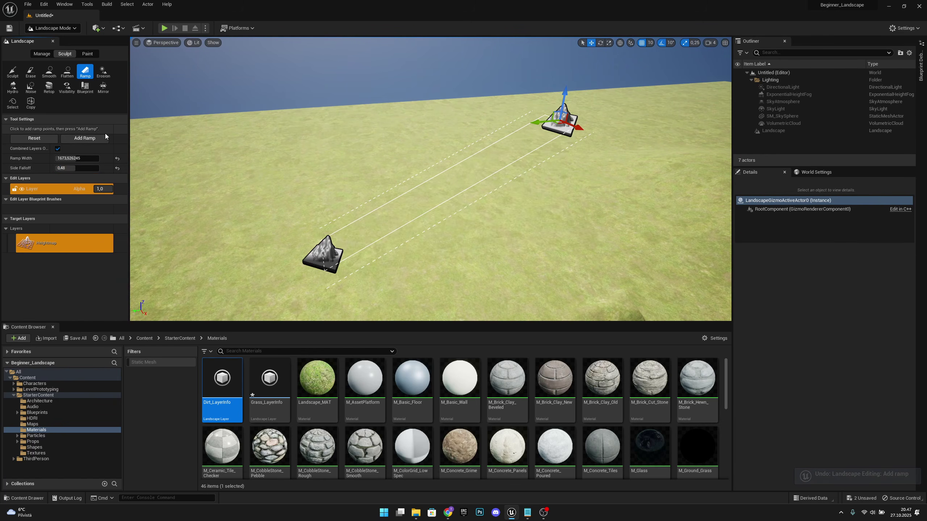
left_click(106, 140)
right_click_drag(205, 161, 234, 166)
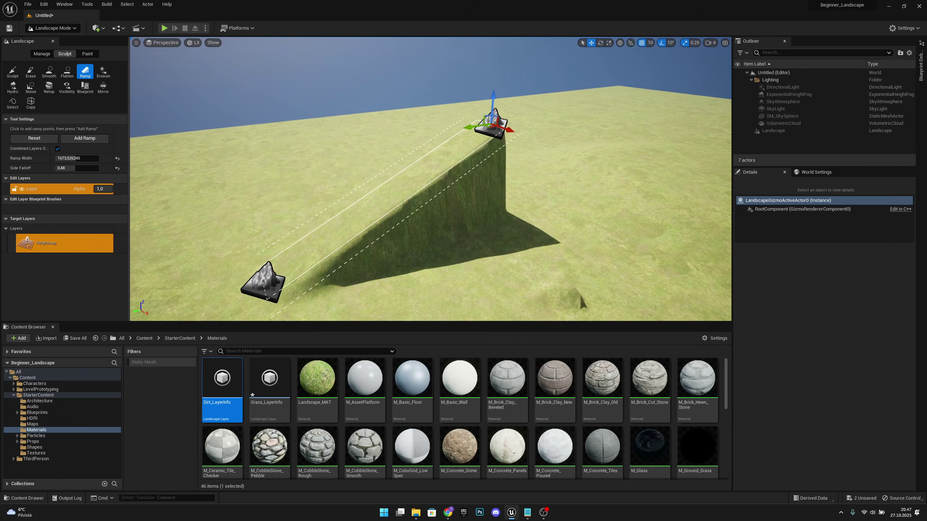
- Undo the added ramp and apply the Noise tool to flat ground with brush size about 2322 and tool strength 0.264
key("ctrl+z")
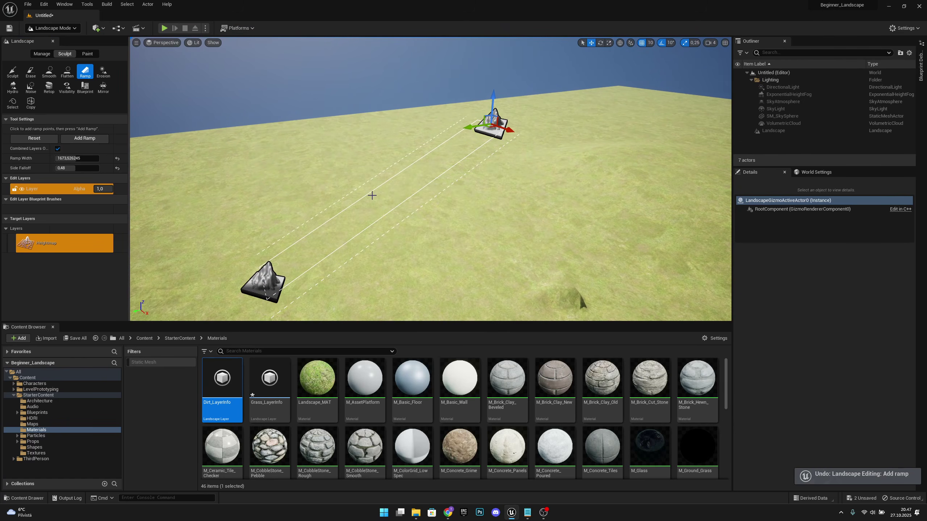
left_click(37, 87)
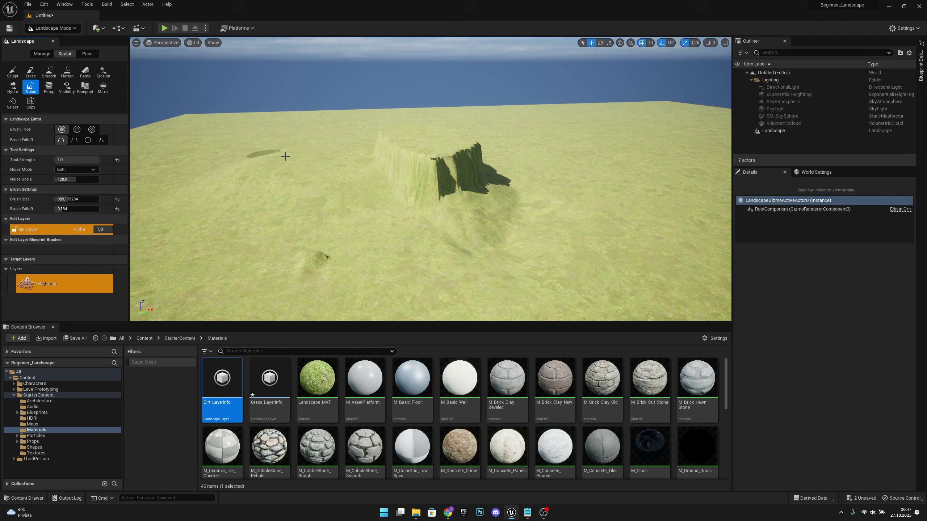
mouse_move(285, 156)
right_mouse_down()
mouse_move(268, 169)
mouse_move(273, 161)
right_mouse_up()
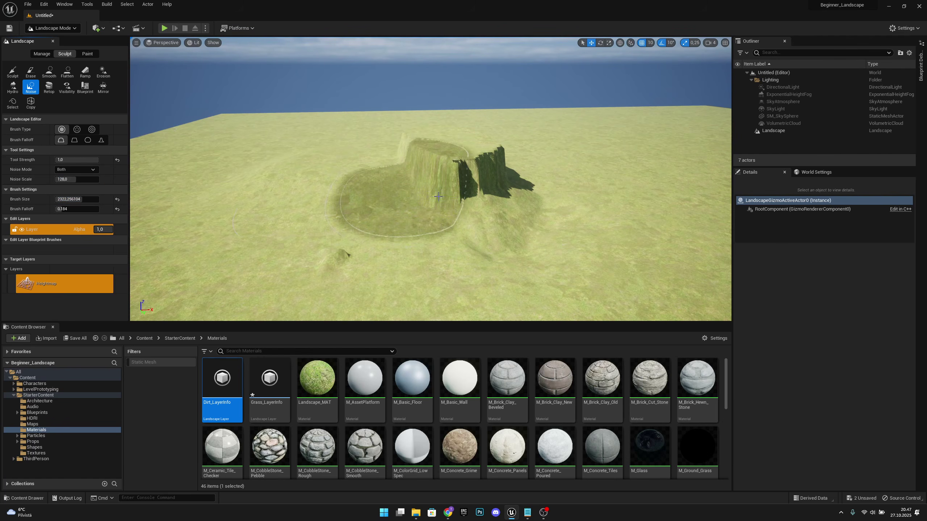
right_click_drag(488, 196, 514, 204)
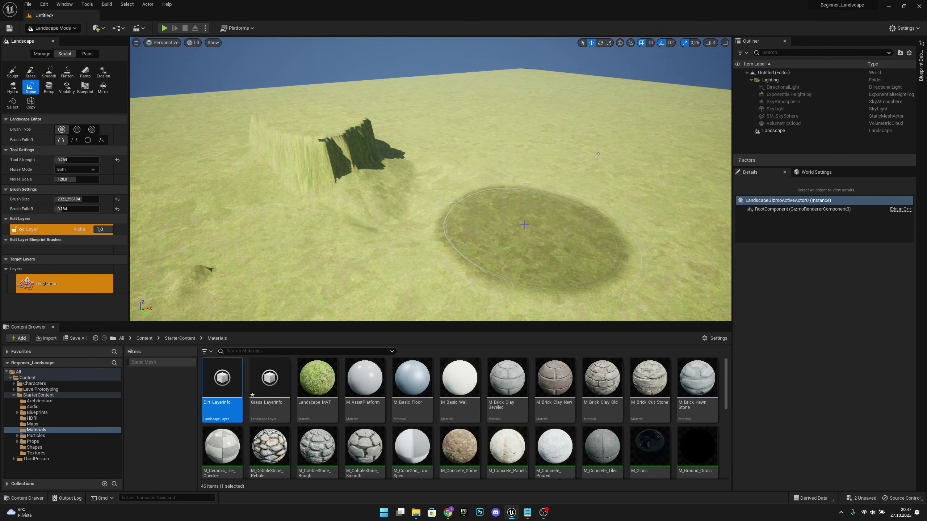
left_click(524, 223)
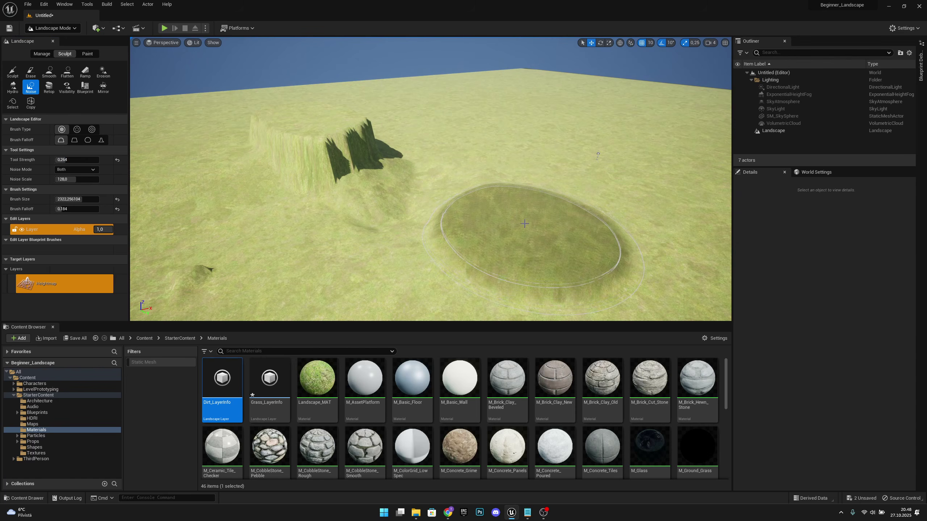
- Sculpt broad noise strokes around the raised hill and across the surrounding ground to form uneven hills and hollows
mouse_move(630, 184)
left_mouse_down()
mouse_move(548, 172)
mouse_move(541, 194)
mouse_move(504, 220)
mouse_move(452, 217)
left_mouse_up()
mouse_move(453, 216)
right_mouse_down()
mouse_move(548, 219)
mouse_move(453, 198)
mouse_move(525, 205)
mouse_move(511, 207)
right_mouse_up()
key("s")
mouse_move(511, 207)
left_mouse_down()
mouse_move(424, 243)
mouse_move(434, 205)
mouse_move(548, 166)
mouse_move(527, 148)
mouse_move(648, 205)
mouse_move(624, 243)
left_mouse_up()
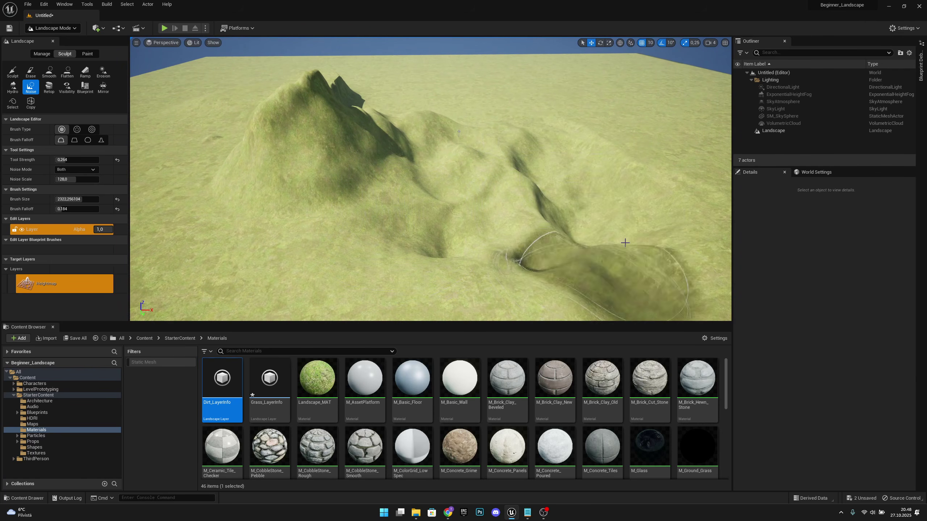
key("d")
mouse_move(625, 243)
right_mouse_down()
mouse_move(492, 263)
mouse_move(547, 233)
right_mouse_up()
left_click_drag(625, 194, 431, 134)
mouse_move(352, 131)
left_mouse_down()
mouse_move(363, 118)
mouse_move(365, 160)
mouse_move(408, 125)
mouse_move(377, 188)
mouse_move(259, 109)
mouse_move(314, 231)
mouse_move(447, 272)
mouse_move(611, 251)
mouse_move(624, 133)
mouse_move(666, 128)
left_mouse_up()
mouse_move(666, 129)
right_mouse_down()
mouse_move(672, 105)
mouse_move(699, 117)
mouse_move(683, 106)
mouse_move(692, 99)
mouse_move(680, 103)
right_mouse_up()
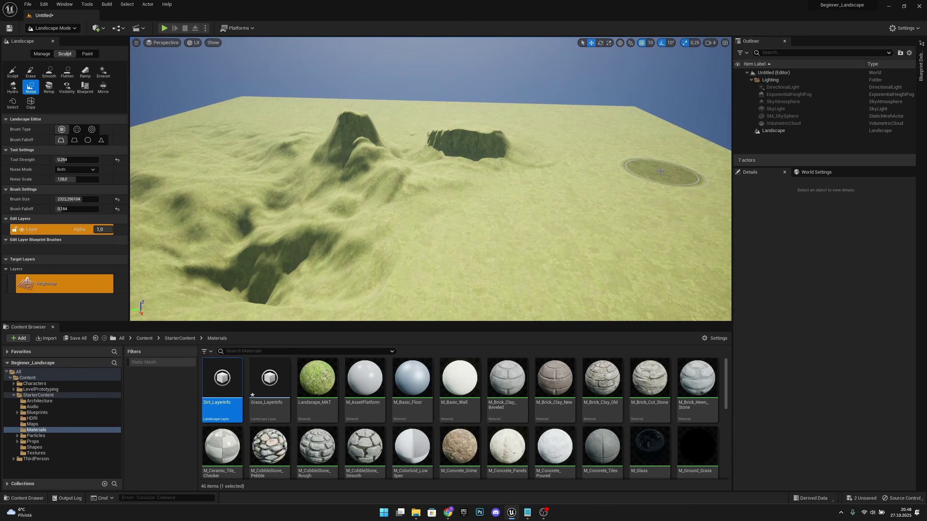
- Switch from sculpting to painting the landscape
left_click(87, 54)
left_click(105, 261)
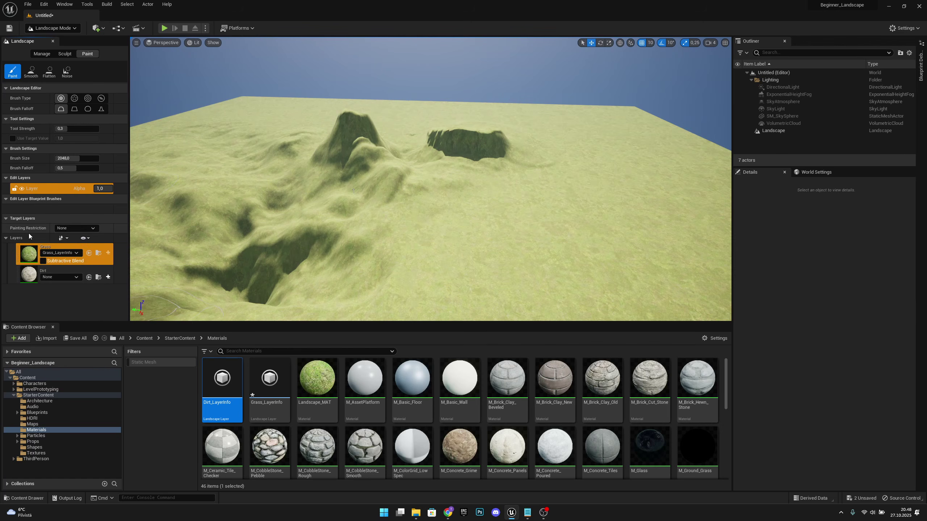
- Try to assign the existing Dirt_LayerInfo asset to the Dirt layer
left_click(63, 278)
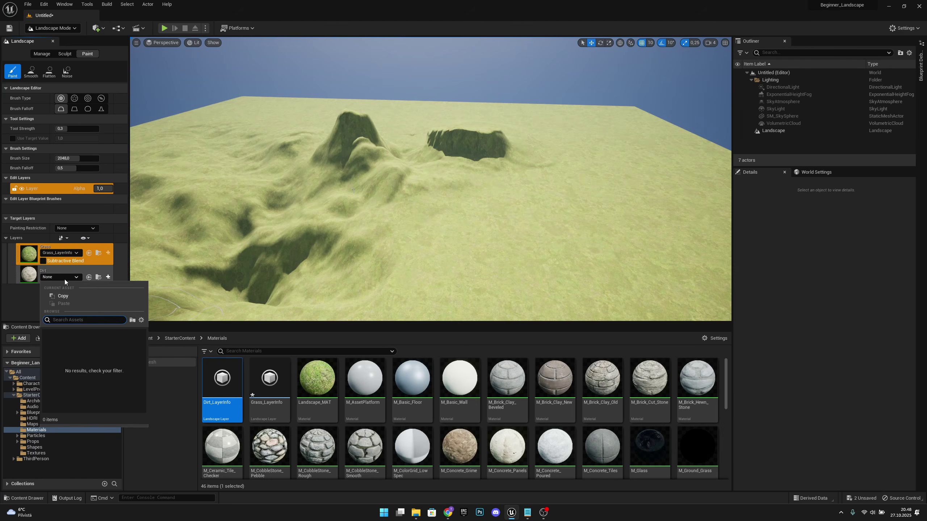
left_click(64, 280)
left_click(63, 280)
left_click(55, 280)
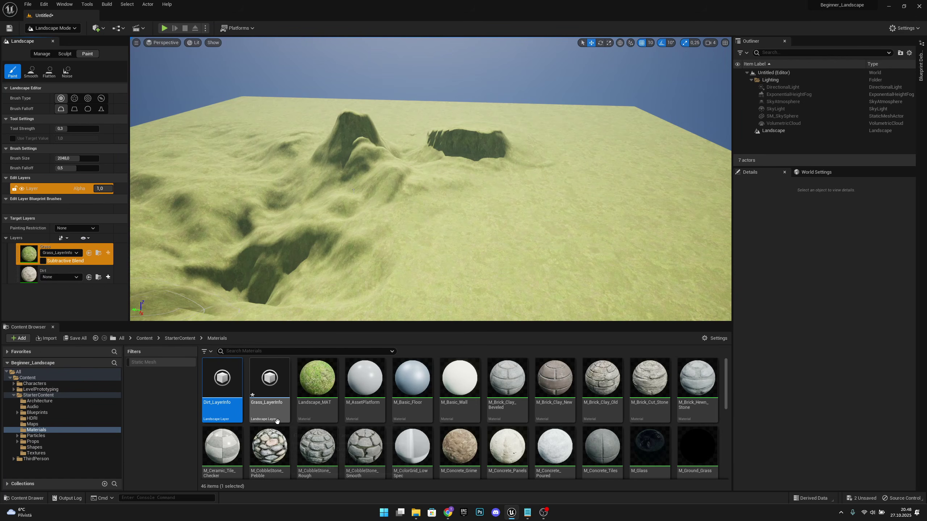
left_click_drag(223, 388, 77, 276)
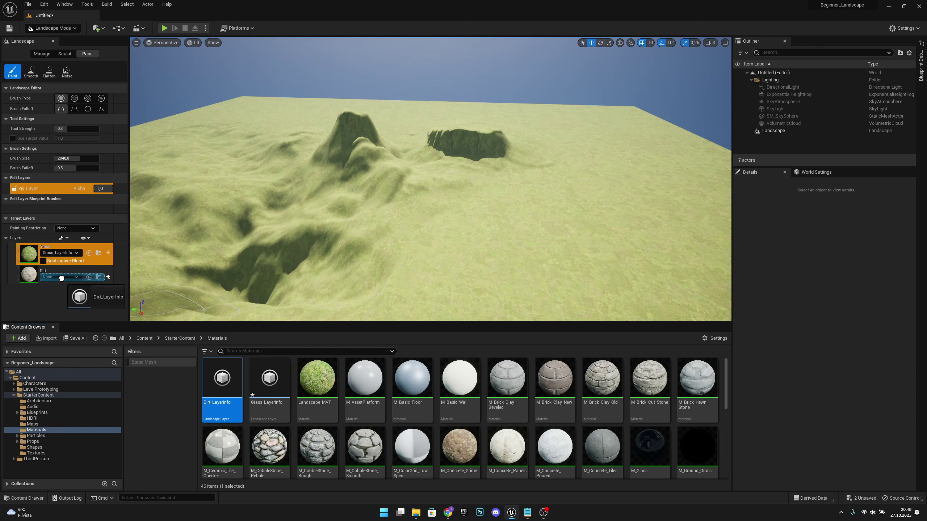
left_click_drag(64, 279, 75, 279)
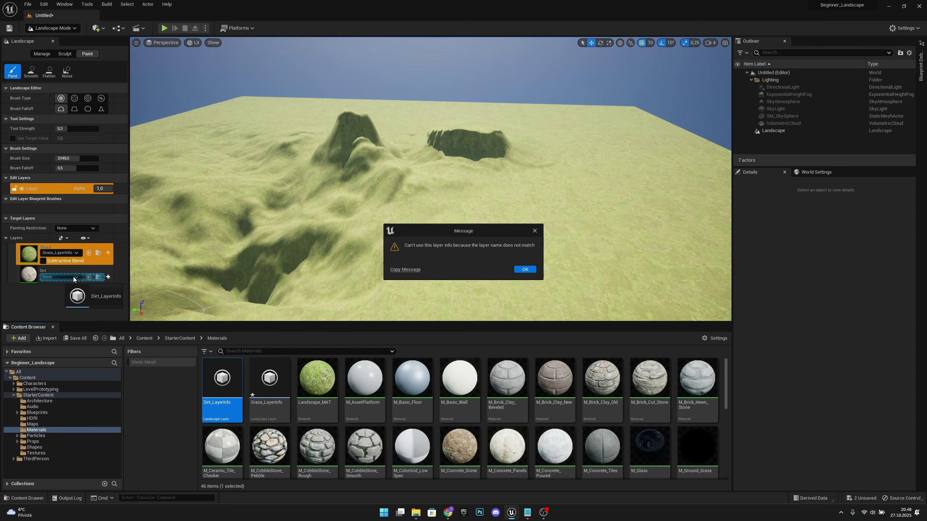
left_click(529, 271)
- Create a weight-blended layer info for the Dirt layer named Dirt2_LayerInfo in the StarterContent Materials folder
left_click(108, 277)
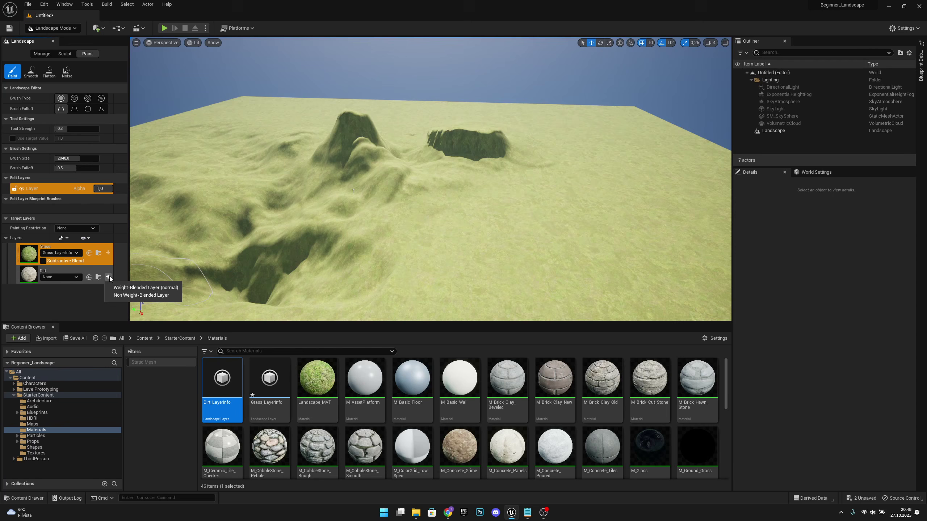
left_click(138, 288)
double_click(425, 222)
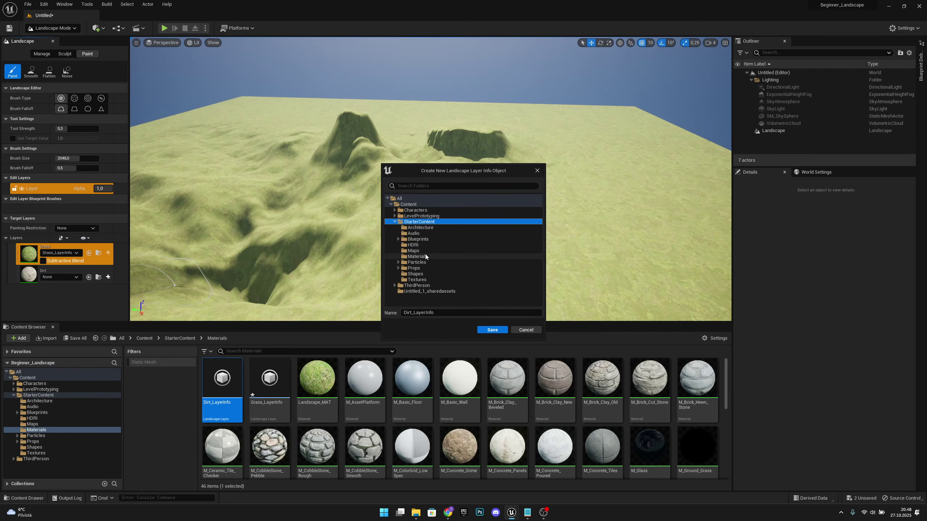
left_click(426, 257)
left_click(493, 330)
left_click(523, 274)
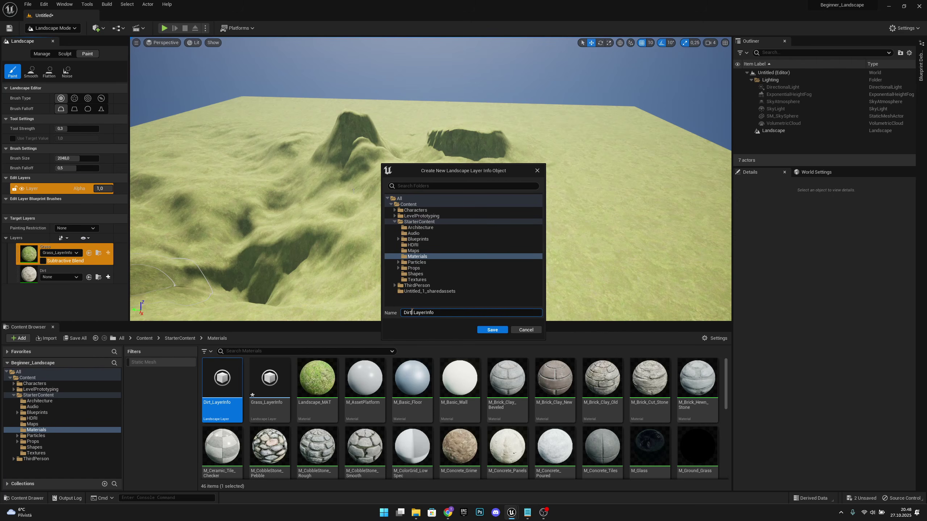
left_click(492, 330)
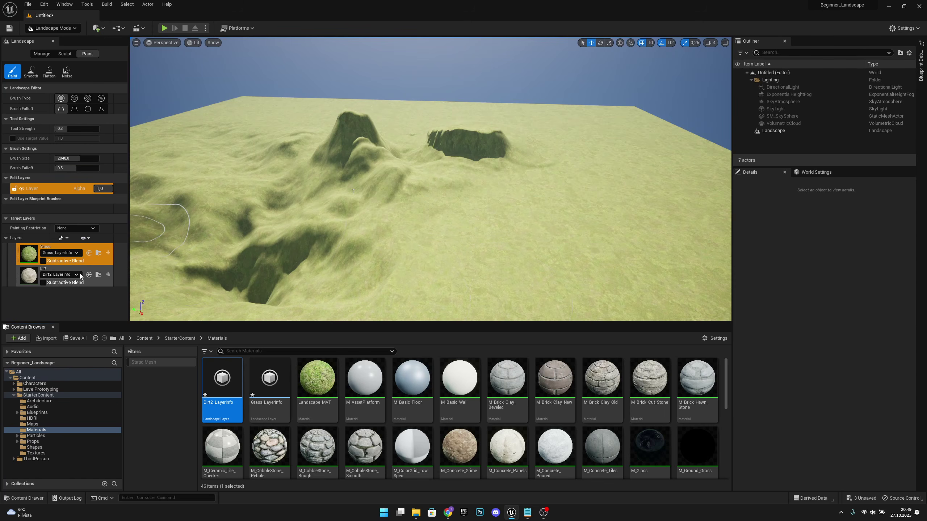
- Select the Dirt layer for painting and set the tool strength to 0.476 and the brush size to about 1053
left_click(52, 271)
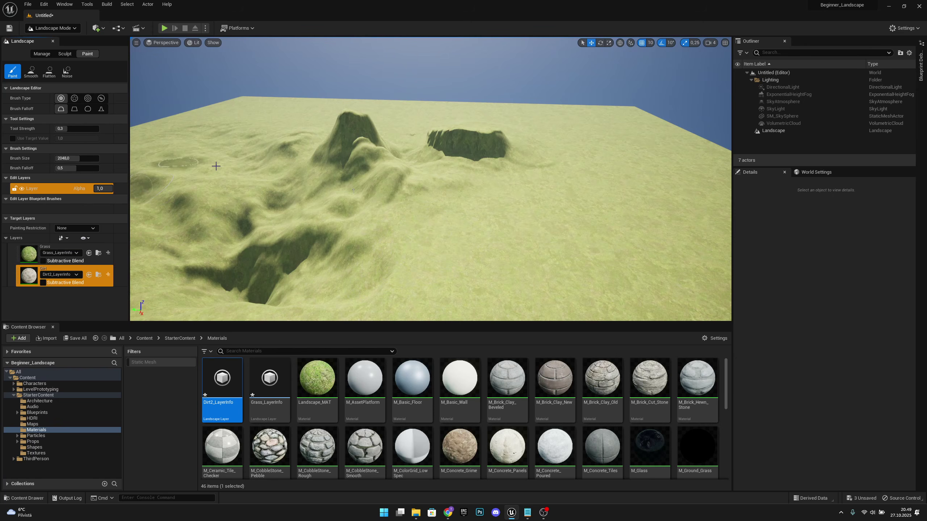
mouse_move(354, 169)
right_mouse_down()
mouse_move(343, 169)
mouse_move(355, 160)
right_mouse_up()
key("w")
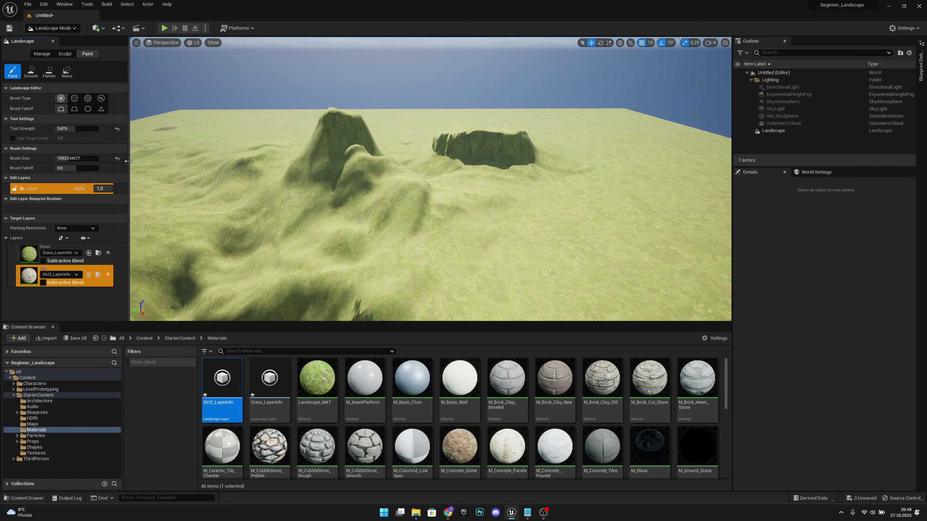
key("w")
mouse_move(548, 228)
right_mouse_down()
mouse_move(505, 212)
mouse_move(517, 217)
right_mouse_up()
- Paint a strip of dirt across the flat ground in front of the cliff, and undo its strokes
mouse_move(517, 217)
left_mouse_down()
mouse_move(492, 182)
mouse_move(467, 191)
mouse_move(483, 191)
left_mouse_up()
mouse_move(483, 192)
right_mouse_down()
mouse_move(477, 223)
mouse_move(464, 209)
right_mouse_up()
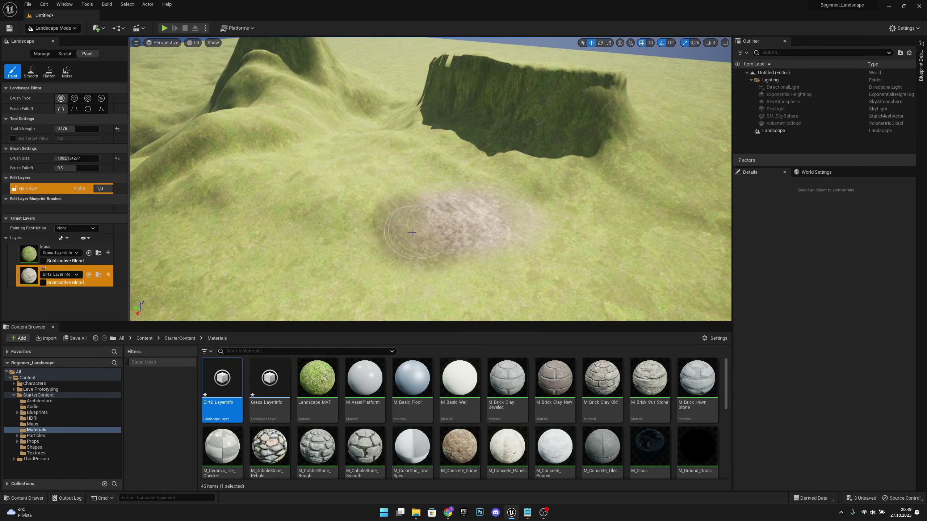
left_click_drag(336, 266, 443, 249)
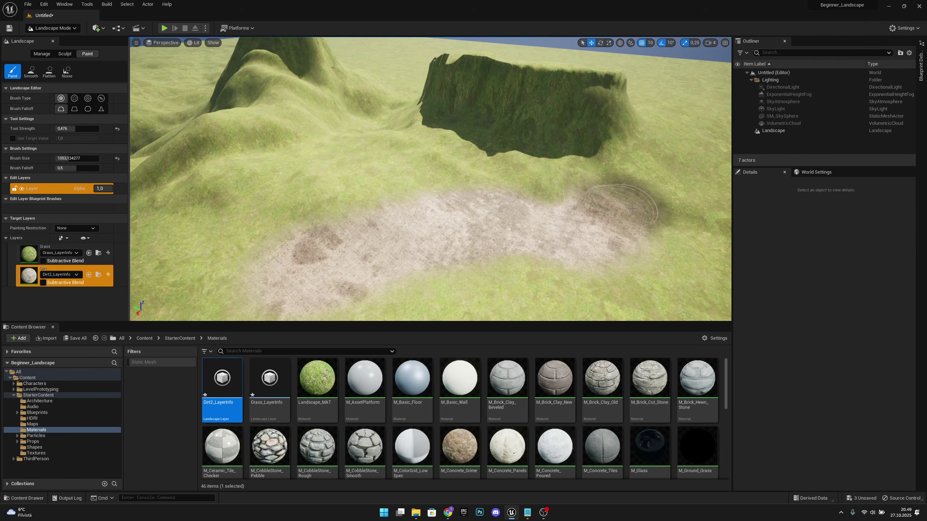
left_click_drag(633, 209, 688, 190)
key("s")
mouse_move(688, 190)
right_mouse_down()
mouse_move(712, 166)
mouse_move(691, 179)
mouse_move(693, 210)
mouse_move(710, 213)
mouse_move(695, 232)
mouse_move(671, 182)
mouse_move(681, 192)
mouse_move(662, 175)
mouse_move(690, 177)
mouse_move(659, 220)
right_mouse_up()
key("w")
key("s")
key("w")
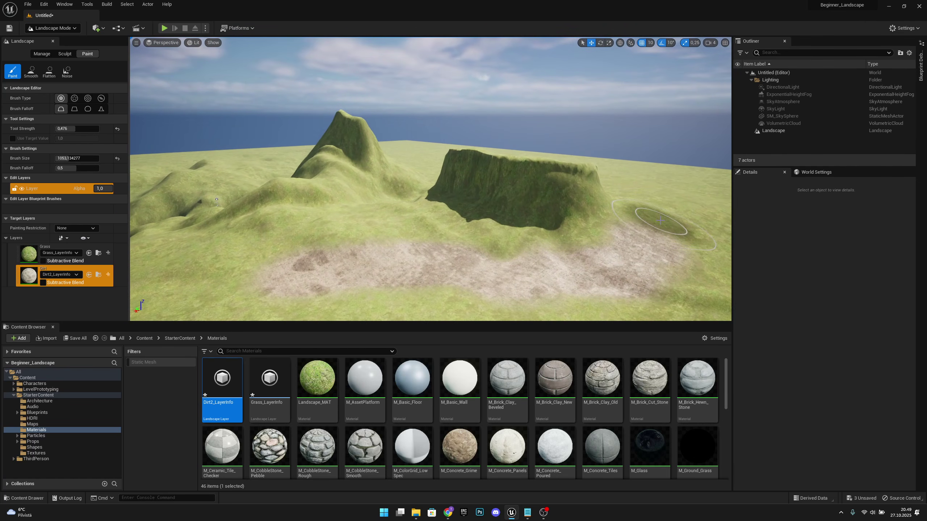
key("ctrl+z")
key("ctrl+z")
key("ctrl+z")
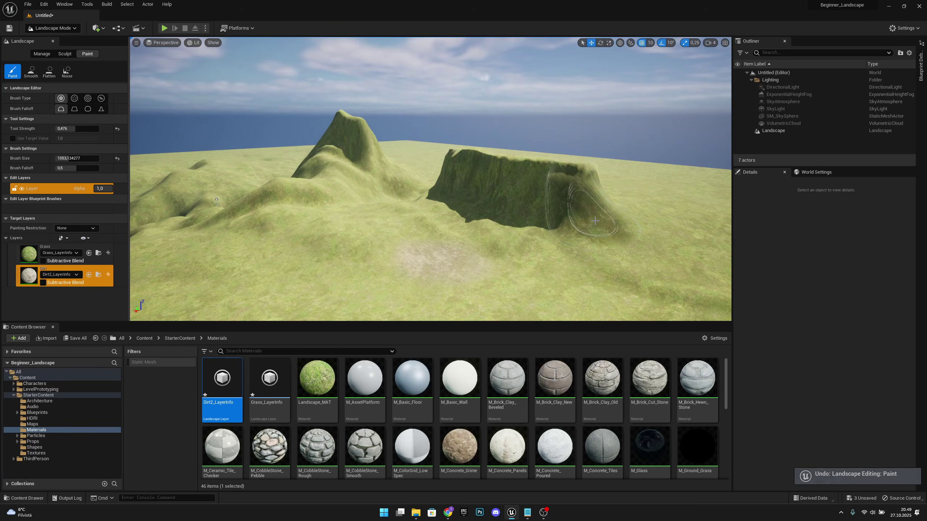
- Paint dirt over the cliff, the tall peak and the lower hills beside it
mouse_move(587, 193)
left_mouse_down()
mouse_move(458, 188)
mouse_move(534, 193)
left_mouse_up()
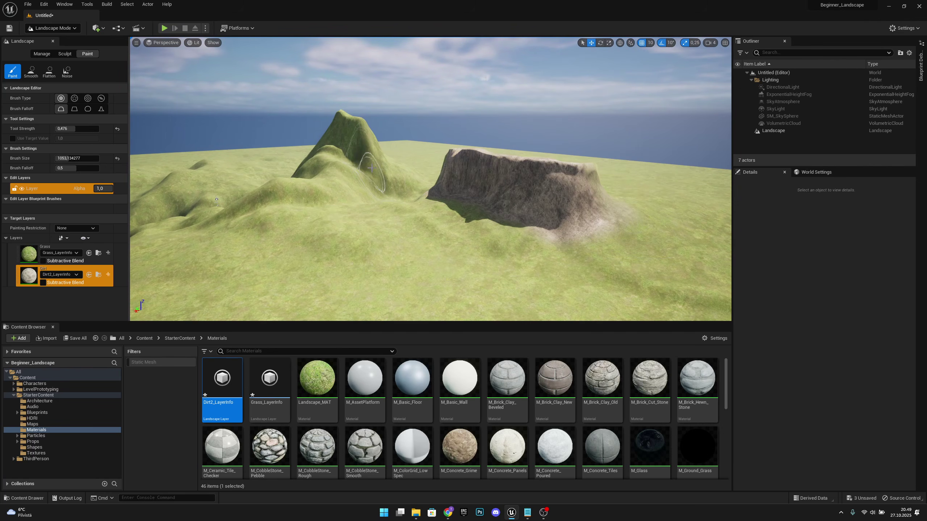
mouse_move(408, 175)
left_mouse_down()
mouse_move(369, 154)
mouse_move(359, 133)
mouse_move(330, 140)
mouse_move(329, 183)
mouse_move(231, 209)
mouse_move(365, 163)
mouse_move(367, 182)
mouse_move(197, 195)
mouse_move(146, 215)
mouse_move(193, 181)
mouse_move(219, 200)
mouse_move(246, 181)
mouse_move(421, 188)
left_mouse_up()
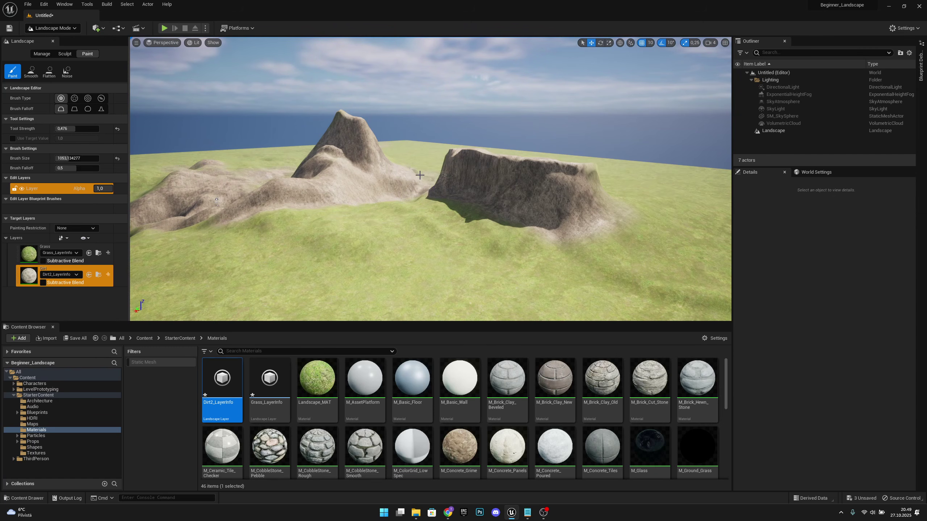
- Paint a long winding dirt path across the grass in front of the hills with tool strength 0.716 and brush size about 671
mouse_move(450, 177)
right_mouse_down()
mouse_move(511, 194)
mouse_move(500, 219)
mouse_move(482, 186)
mouse_move(487, 242)
mouse_move(456, 179)
right_mouse_up()
key("s")
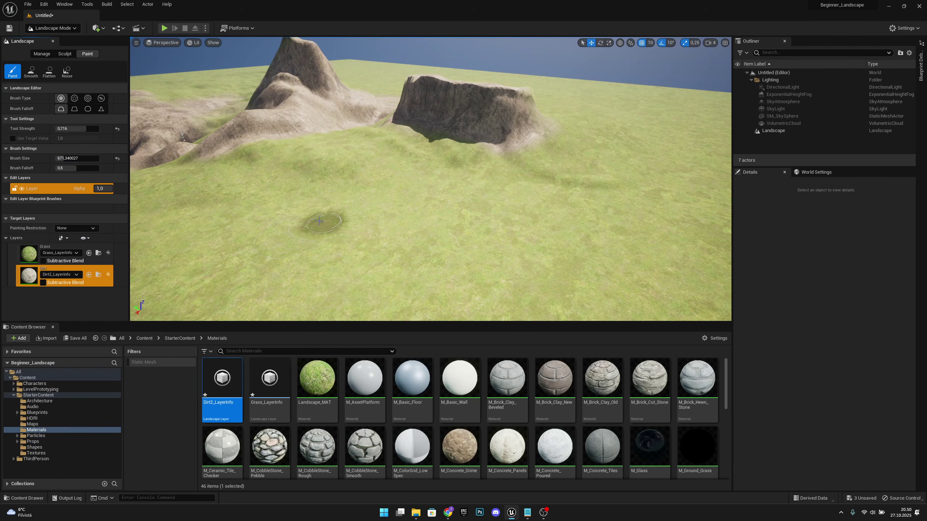
mouse_move(171, 260)
left_mouse_down()
mouse_move(377, 240)
mouse_move(511, 242)
mouse_move(644, 216)
mouse_move(672, 129)
left_mouse_up()
mouse_move(658, 134)
right_mouse_down()
mouse_move(674, 132)
mouse_move(675, 154)
mouse_move(592, 146)
mouse_move(525, 161)
mouse_move(496, 199)
right_mouse_up()
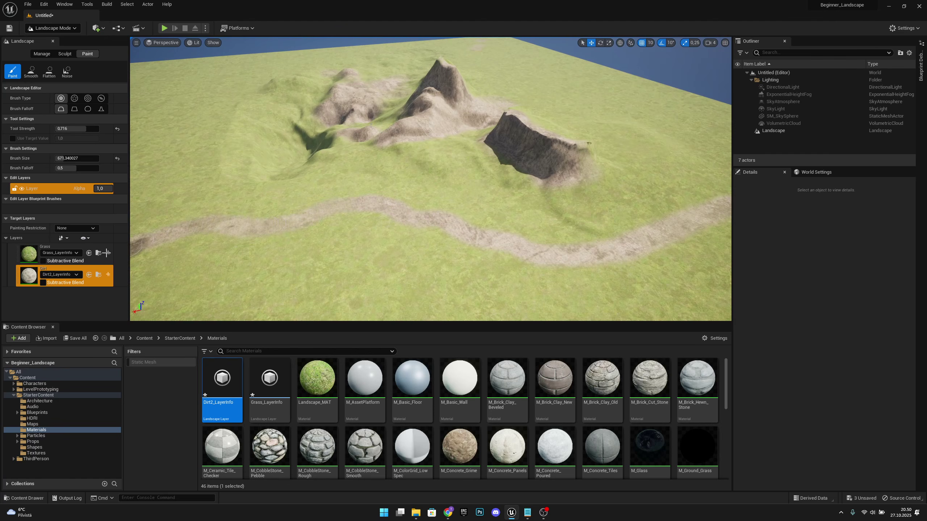
- Paint a second dirt path branching off the winding path across the open grass
mouse_move(328, 190)
right_mouse_down()
mouse_move(383, 168)
mouse_move(402, 193)
mouse_move(453, 200)
mouse_move(389, 188)
right_mouse_up()
left_click_drag(551, 194, 676, 201)
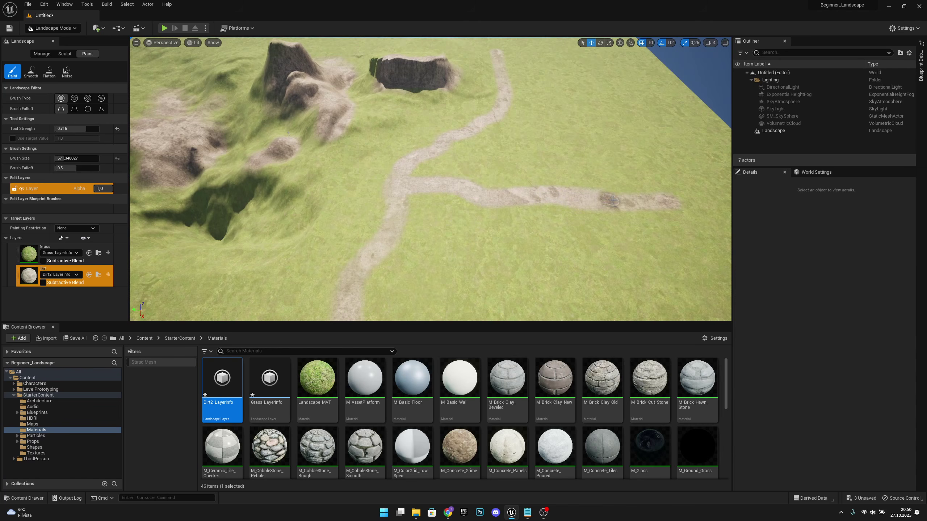
mouse_move(670, 199)
right_mouse_down()
mouse_move(653, 182)
mouse_move(558, 150)
mouse_move(569, 128)
mouse_move(622, 98)
mouse_move(599, 118)
mouse_move(584, 118)
mouse_move(602, 119)
right_mouse_up()
key("s")
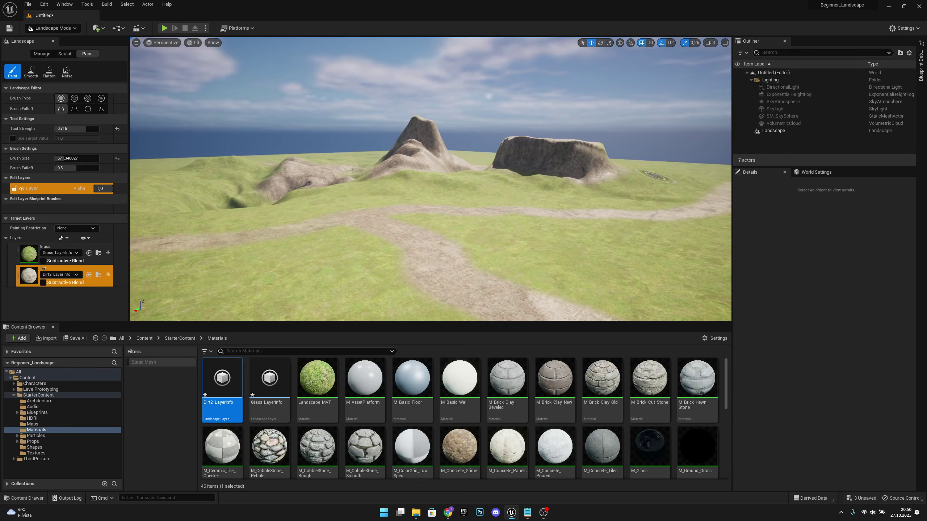